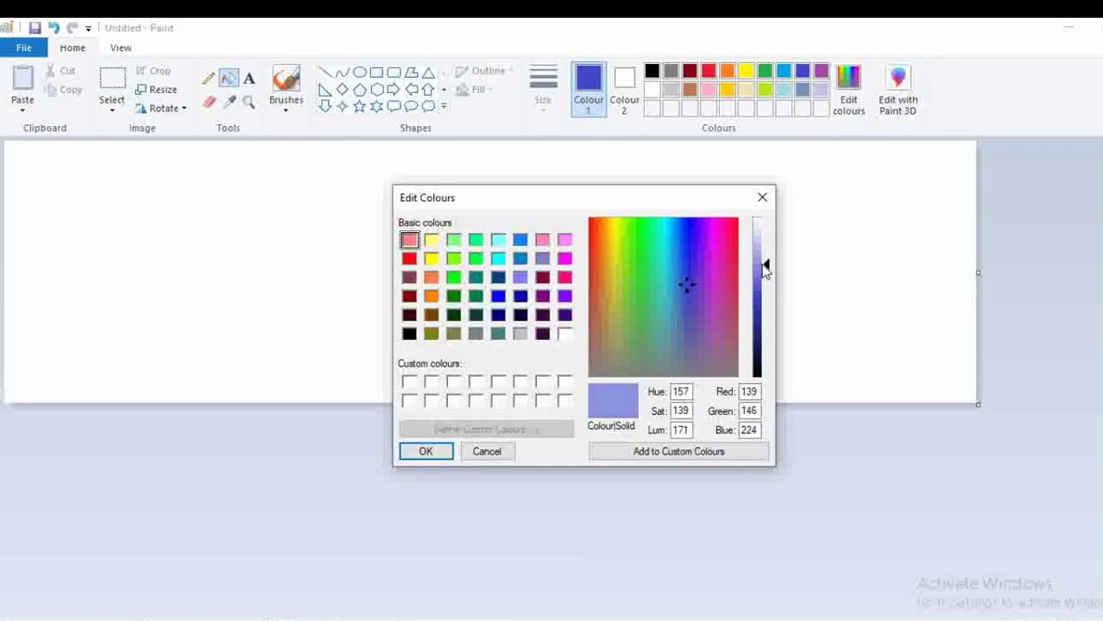
Add the light periwinkle (red 139, green 146, blue 224) to the custom colours and fill the canvas with it
left_click(682, 451)
left_click(425, 452)
left_click(473, 257)
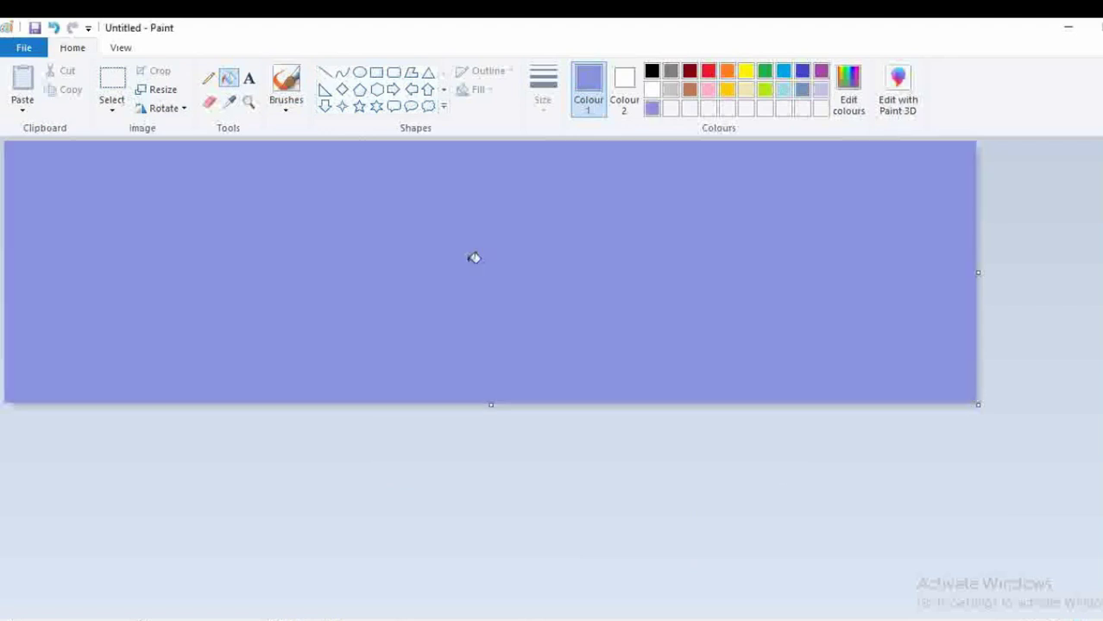
Paint a thick, roughly horizontal red streak across the middle of the canvas with the standard brush
left_click(285, 106)
left_click(284, 136)
left_click(707, 71)
left_click(543, 87)
left_click(574, 239)
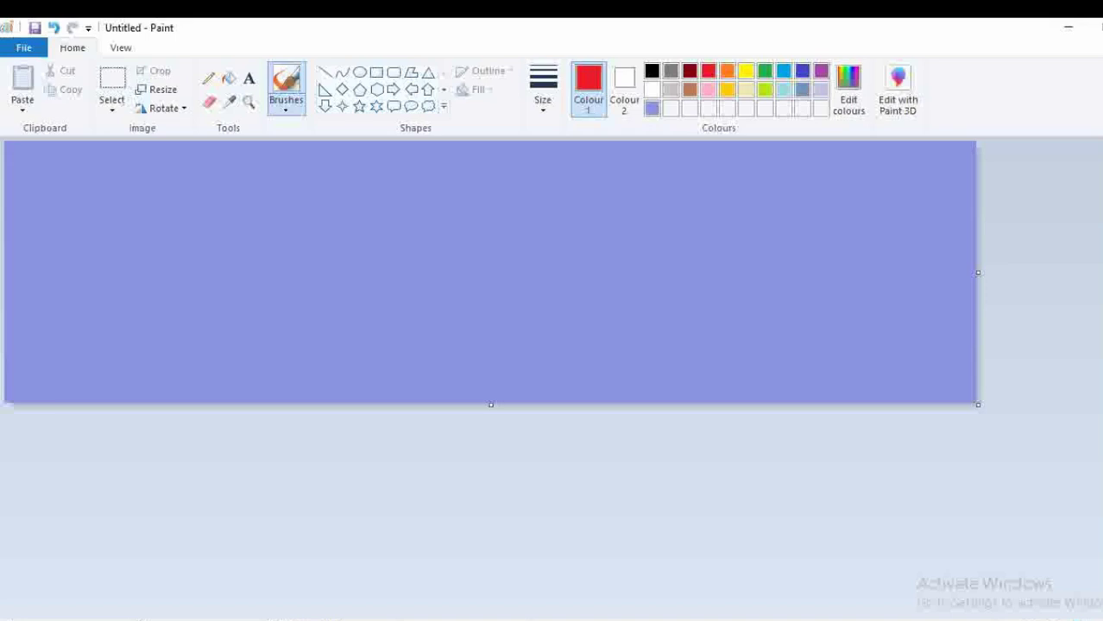
mouse_move(449, 292)
left_mouse_down()
mouse_move(566, 278)
mouse_move(407, 309)
mouse_move(474, 293)
mouse_move(468, 308)
mouse_move(461, 290)
mouse_move(654, 277)
left_mouse_up()
left_click_drag(519, 302, 462, 306)
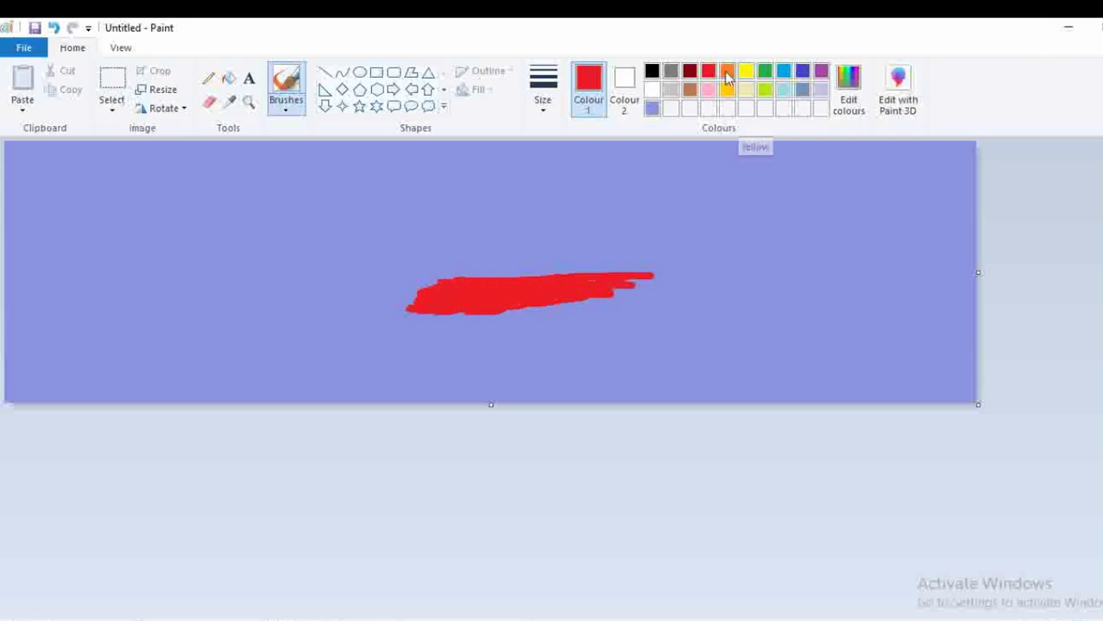
Paint a pink streak at the upper right, an orange one above the red, and a yellow one at the left
left_click(708, 90)
mouse_move(803, 195)
left_mouse_down()
mouse_move(873, 204)
mouse_move(733, 201)
left_mouse_up()
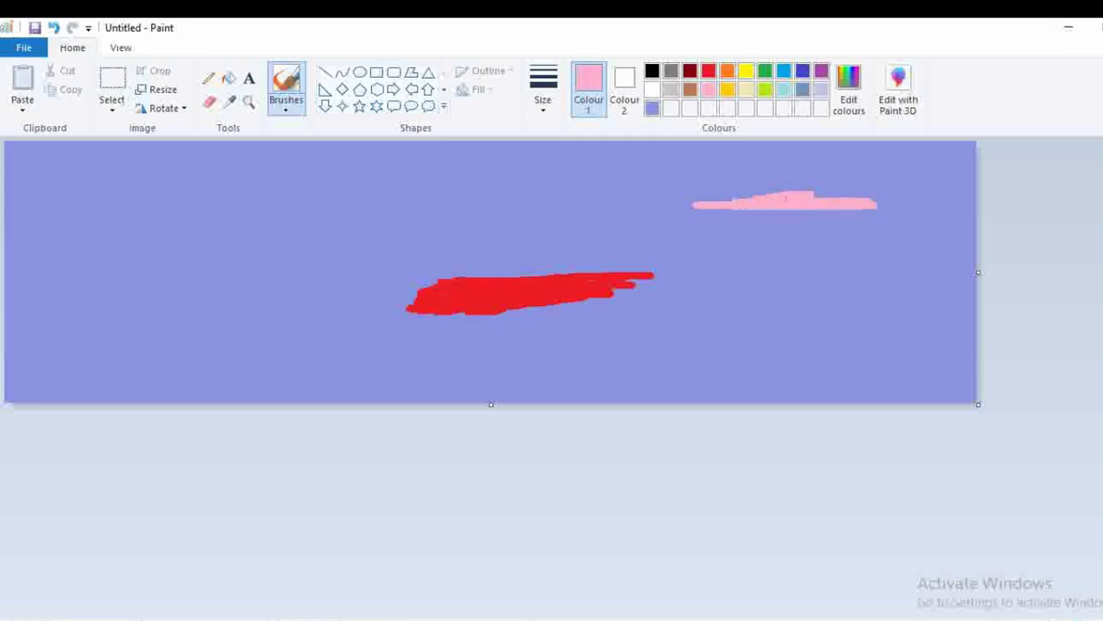
left_click(727, 71)
left_click_drag(558, 227, 530, 229)
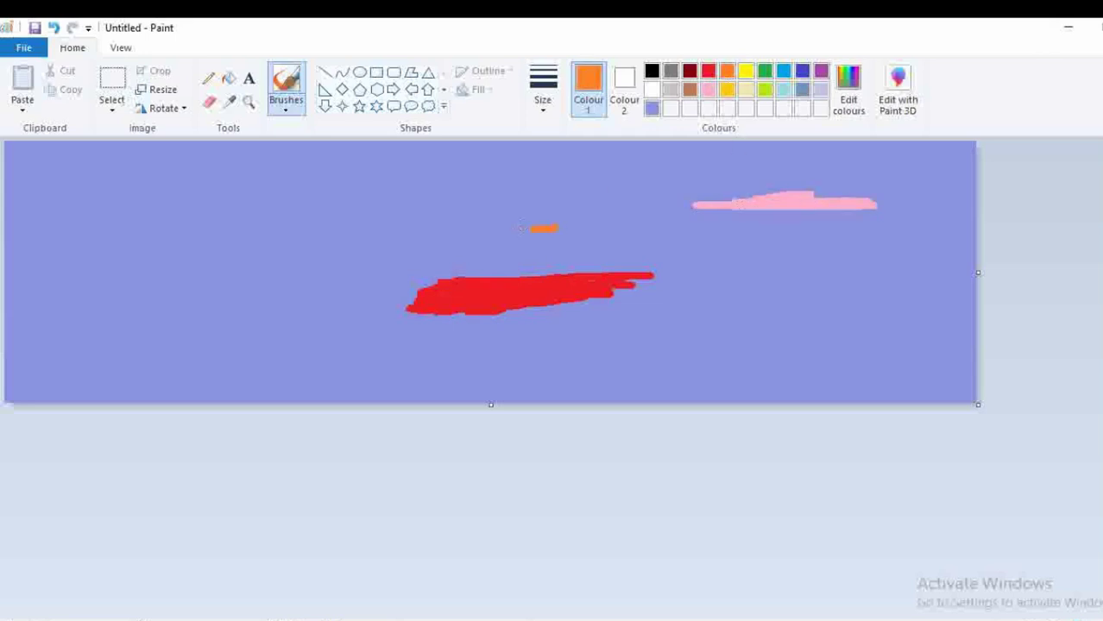
left_click(747, 74)
mouse_move(192, 267)
left_mouse_down()
mouse_move(138, 270)
mouse_move(285, 302)
left_mouse_up()
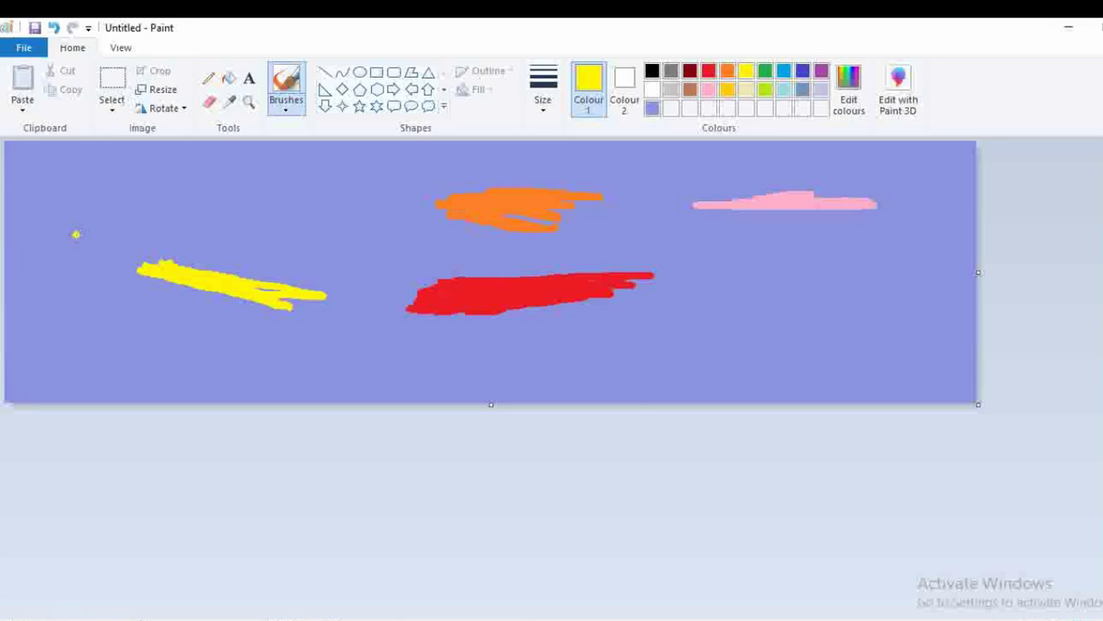
Squash the image to a height of 4 pixels without maintaining the aspect ratio
key("ctrl+s")
key("Escape")
left_click(157, 88)
left_click(188, 152)
left_click(62, 247)
left_click_drag(213, 219, 177, 222)
type("4")
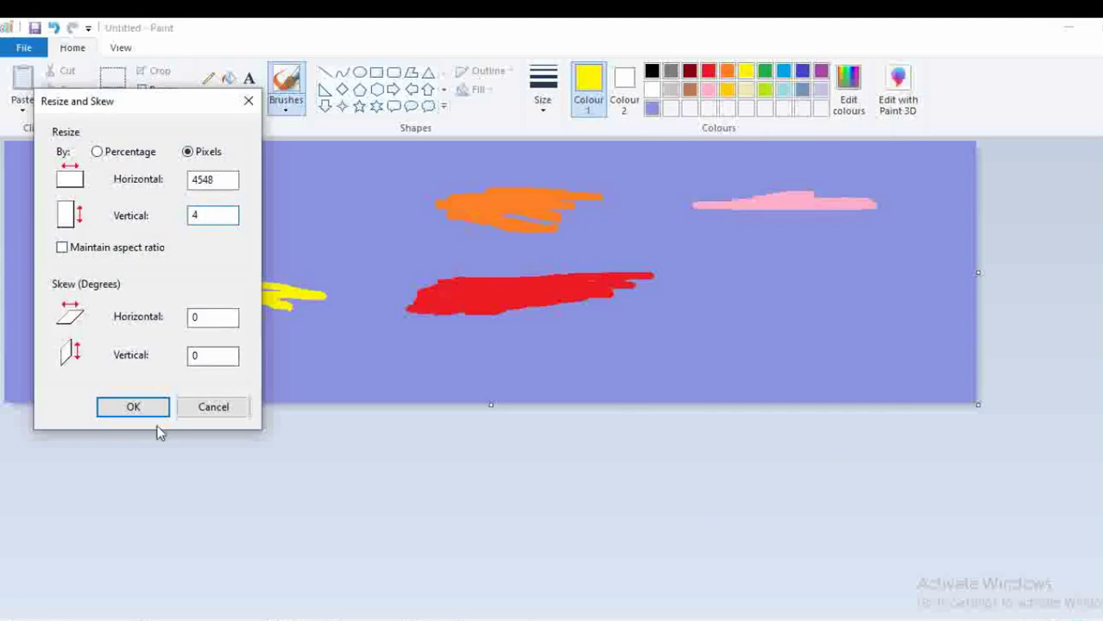
left_click(133, 406)
Stretch the image to a height of 1500 pixels without maintaining the aspect ratio
key("ctrl+w")
left_click(121, 247)
left_click_drag(215, 215, 184, 219)
type("1500")
left_click(150, 406)
Squash the image to a width of 4 pixels without maintaining the aspect ratio
left_click(159, 89)
left_click(187, 152)
left_click(61, 246)
left_click_drag(223, 179, 182, 181)
type("4")
left_click(134, 407)
Stretch the image to a width of 4568 pixels and extend the canvas downward to add a blank white strip below the sky
left_click(160, 93)
left_click(187, 152)
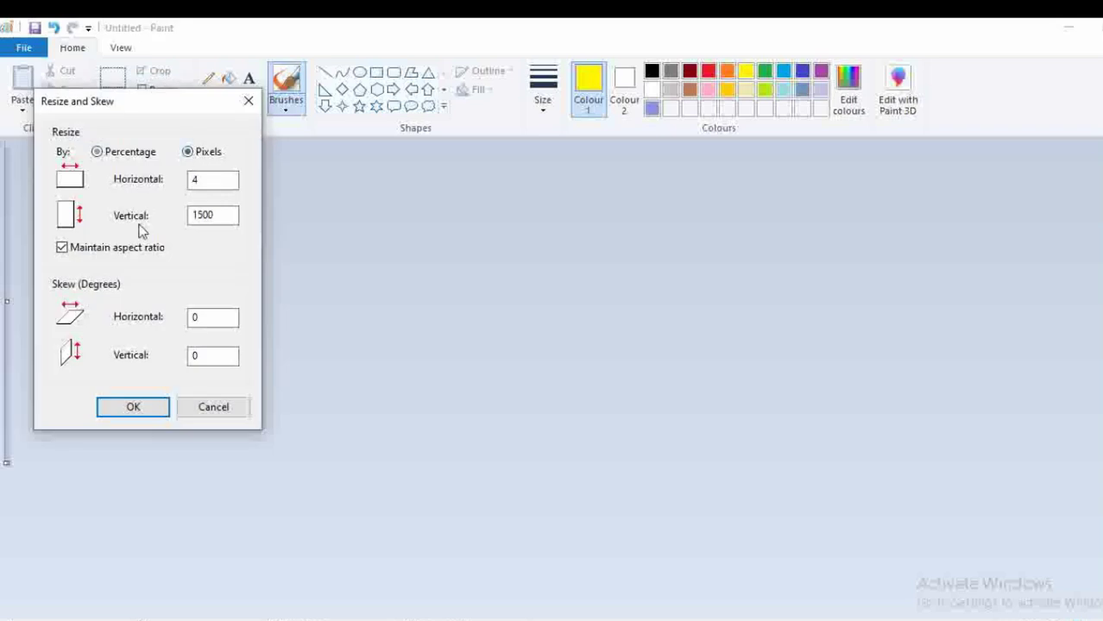
key("Tab")
type("4568")
left_click(138, 408)
left_click_drag(493, 463, 494, 609)
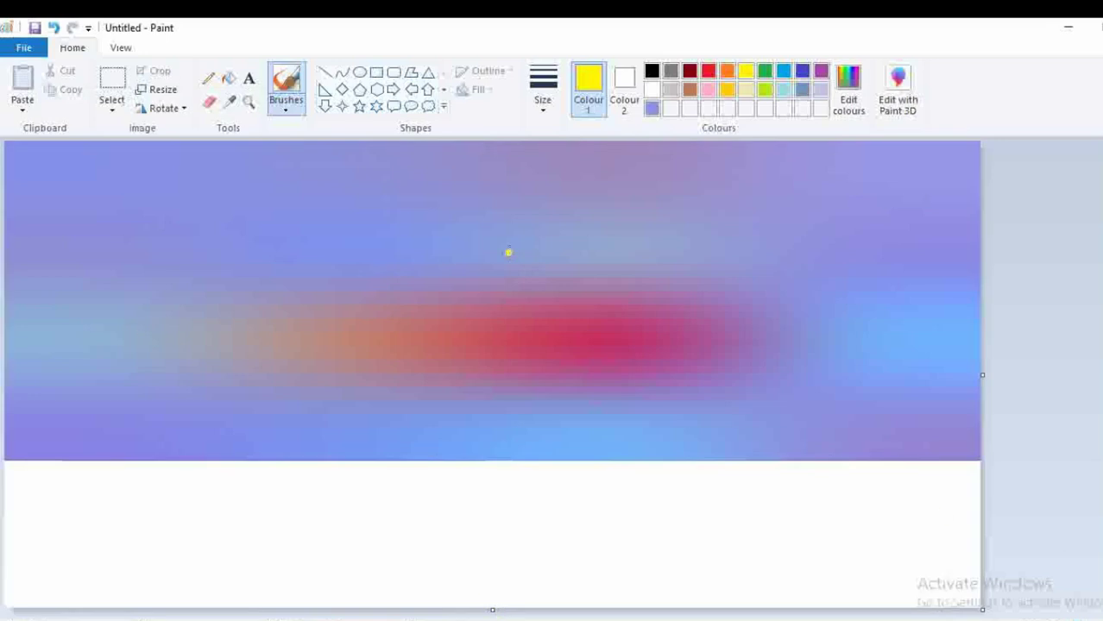
Lighten the palette brown to a sandy tan, add it to the custom colours and make it the active colour
left_click(690, 89)
left_click(848, 94)
left_click(758, 320)
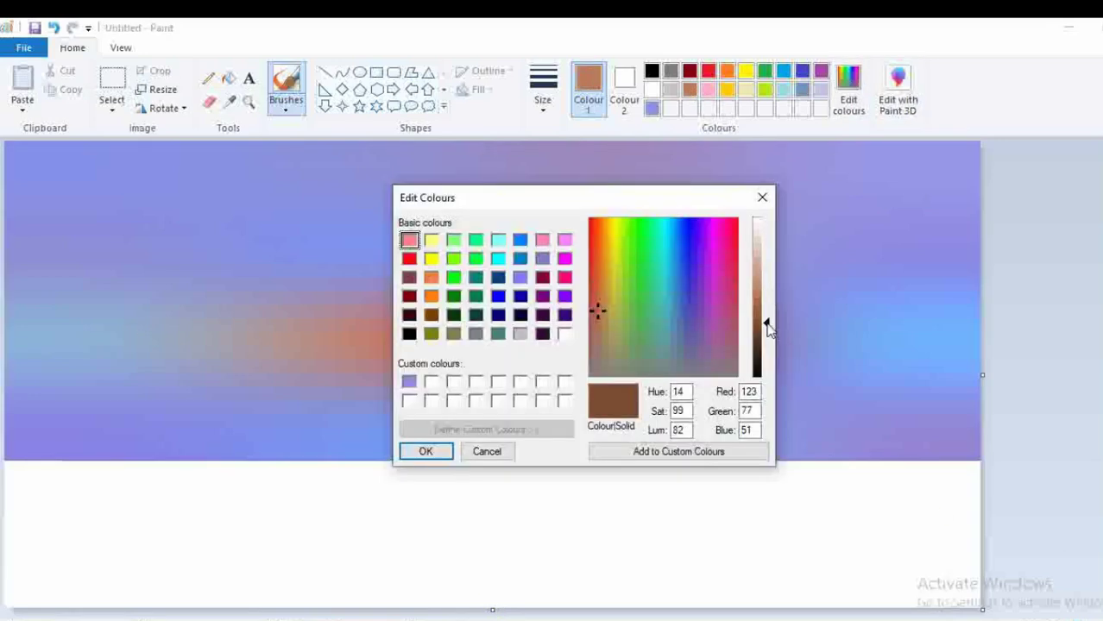
left_click_drag(766, 324, 769, 274)
left_click(678, 451)
left_click(425, 452)
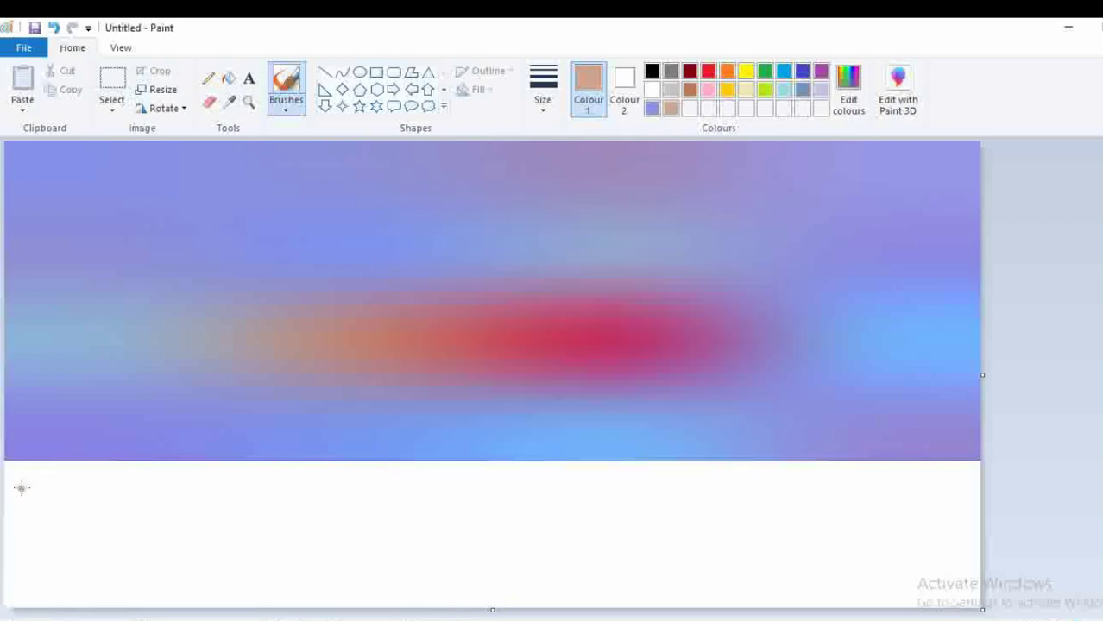
Draw a tan dune outline across the bottom of the white strip, with its hump left of centre
mouse_move(6, 465)
left_mouse_down()
mouse_move(381, 439)
mouse_move(542, 415)
mouse_move(758, 483)
mouse_move(824, 521)
left_mouse_up()
key("ctrl+z")
mouse_move(7, 601)
left_mouse_down()
mouse_move(200, 571)
mouse_move(365, 525)
mouse_move(468, 563)
mouse_move(712, 594)
mouse_move(983, 603)
left_mouse_up()
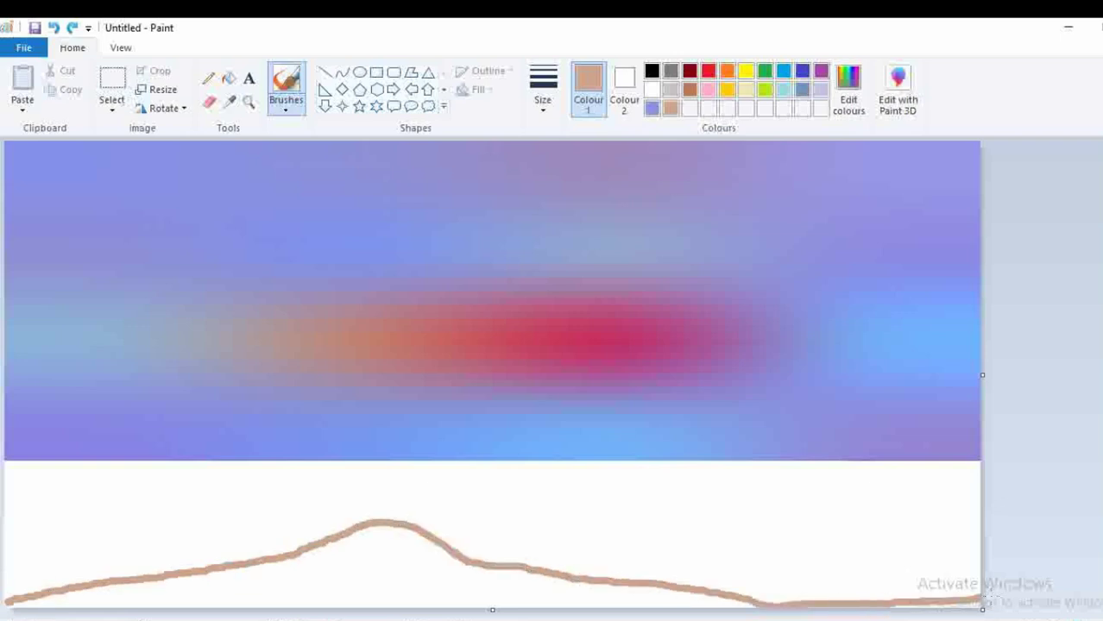
mouse_move(180, 594)
left_mouse_down()
mouse_move(31, 601)
mouse_move(148, 601)
mouse_move(87, 588)
left_mouse_up()
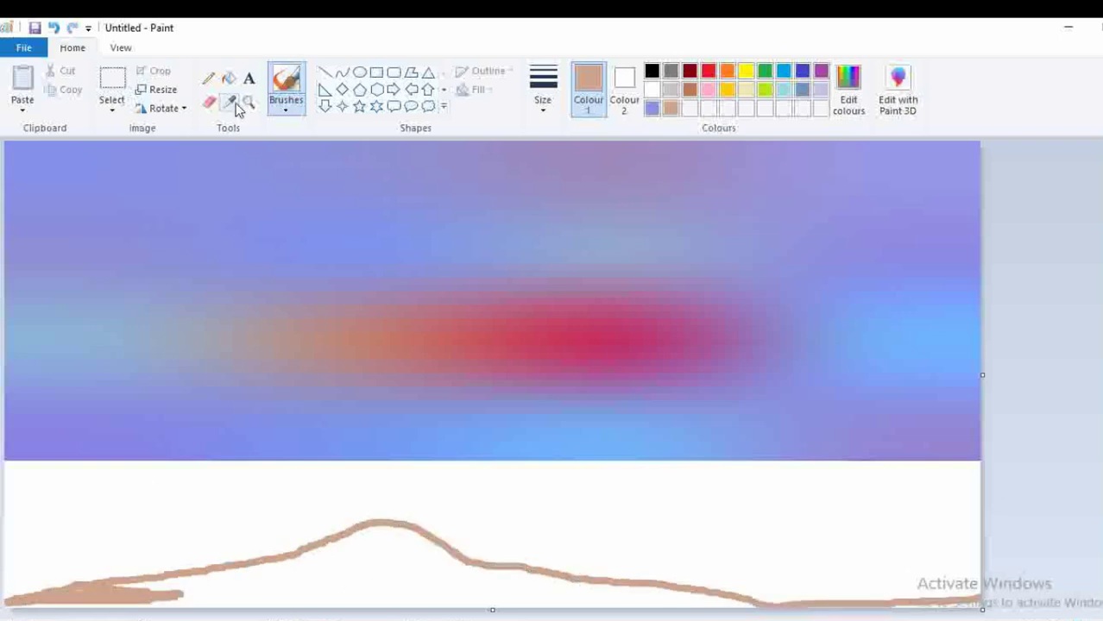
Fill the area under the dune outline with tan and the remaining white strip with bright blue for the sea
left_click(228, 79)
left_click(369, 562)
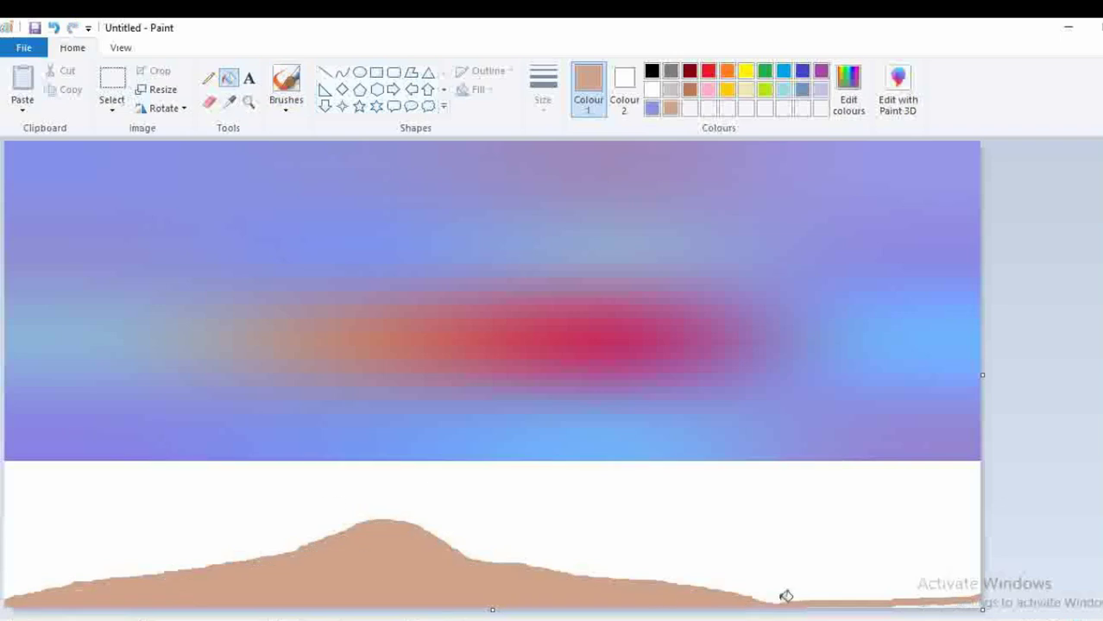
left_click(943, 602)
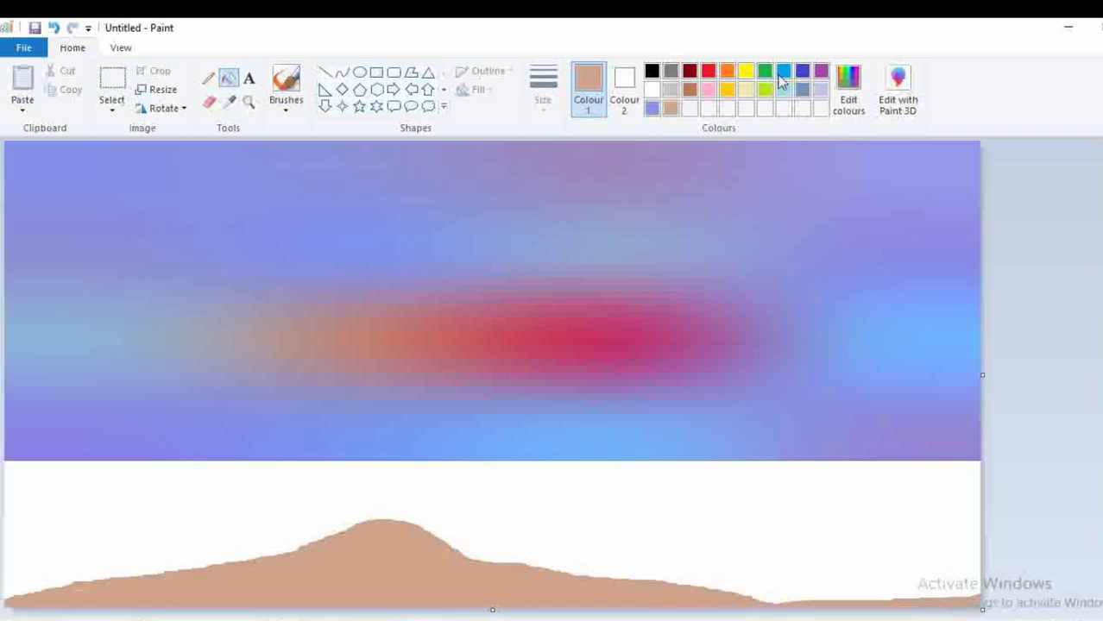
left_click(782, 72)
left_click(676, 502)
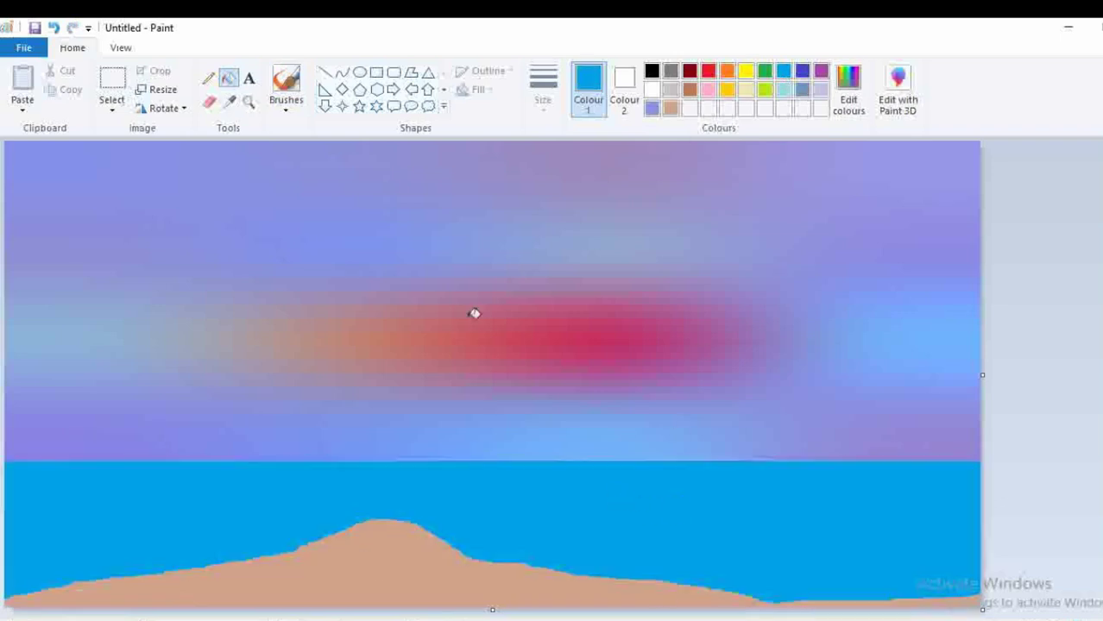
Paint a jagged dark red cliff rising from the horizon at the right edge, using a thick textured brush
left_click(689, 71)
left_click(286, 111)
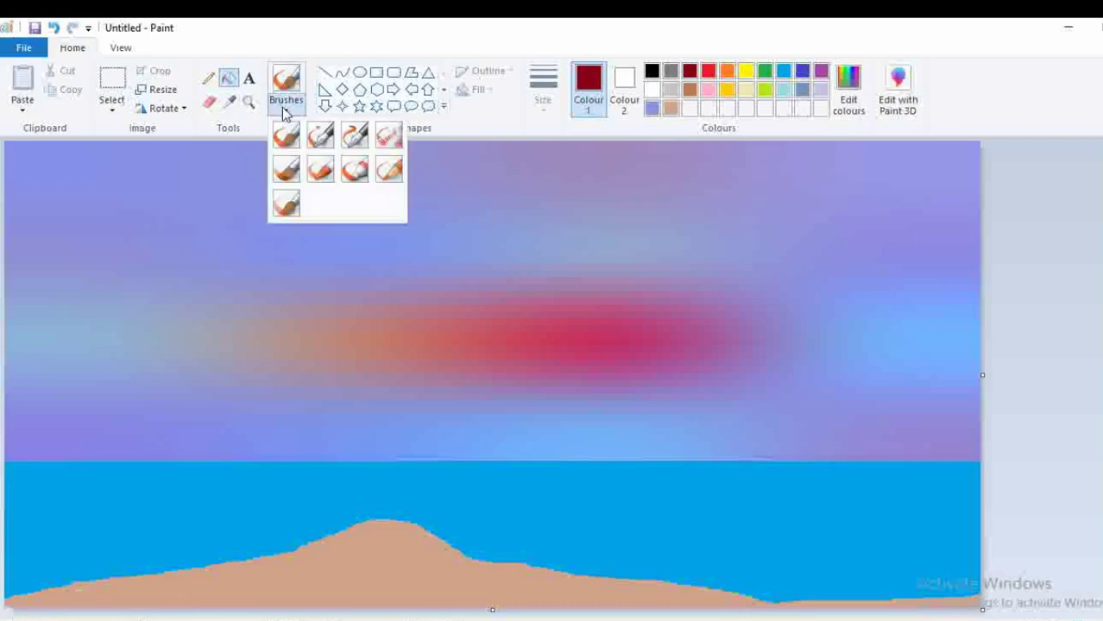
left_click(355, 170)
left_click(542, 91)
left_click(538, 231)
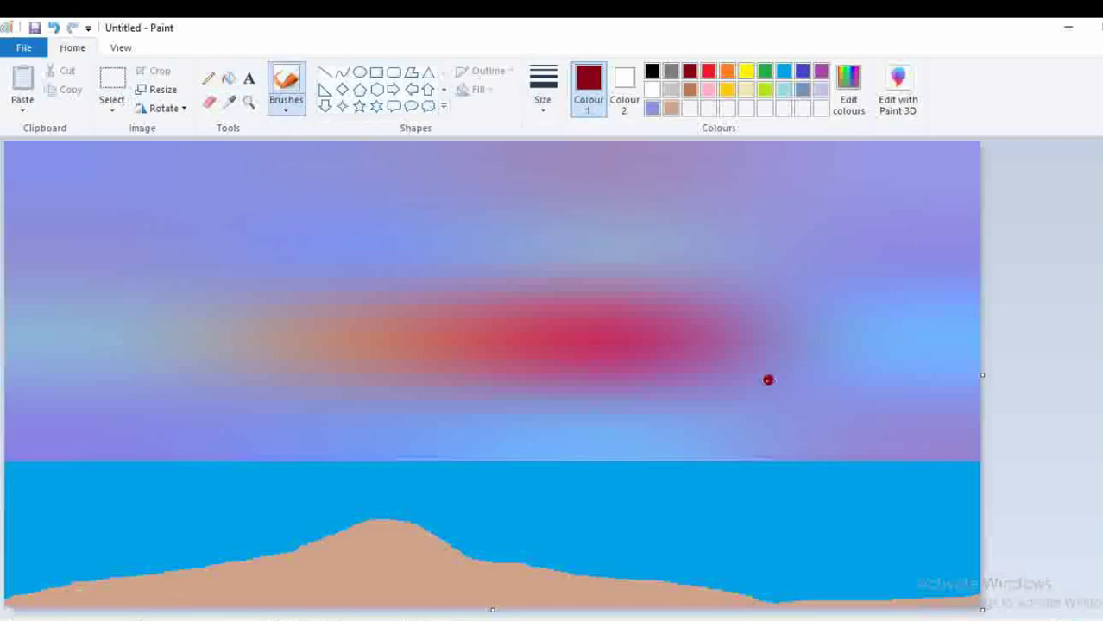
mouse_move(767, 278)
left_mouse_down()
mouse_move(766, 304)
mouse_move(697, 455)
mouse_move(985, 458)
mouse_move(765, 261)
mouse_move(742, 258)
mouse_move(823, 179)
mouse_move(842, 232)
mouse_move(857, 148)
mouse_move(880, 235)
mouse_move(978, 457)
left_mouse_up()
mouse_move(756, 250)
left_mouse_down()
mouse_move(776, 246)
mouse_move(799, 204)
mouse_move(781, 335)
mouse_move(756, 325)
mouse_move(735, 385)
mouse_move(749, 390)
mouse_move(716, 442)
mouse_move(835, 440)
left_mouse_up()
left_click(758, 421)
left_click_drag(801, 354, 749, 430)
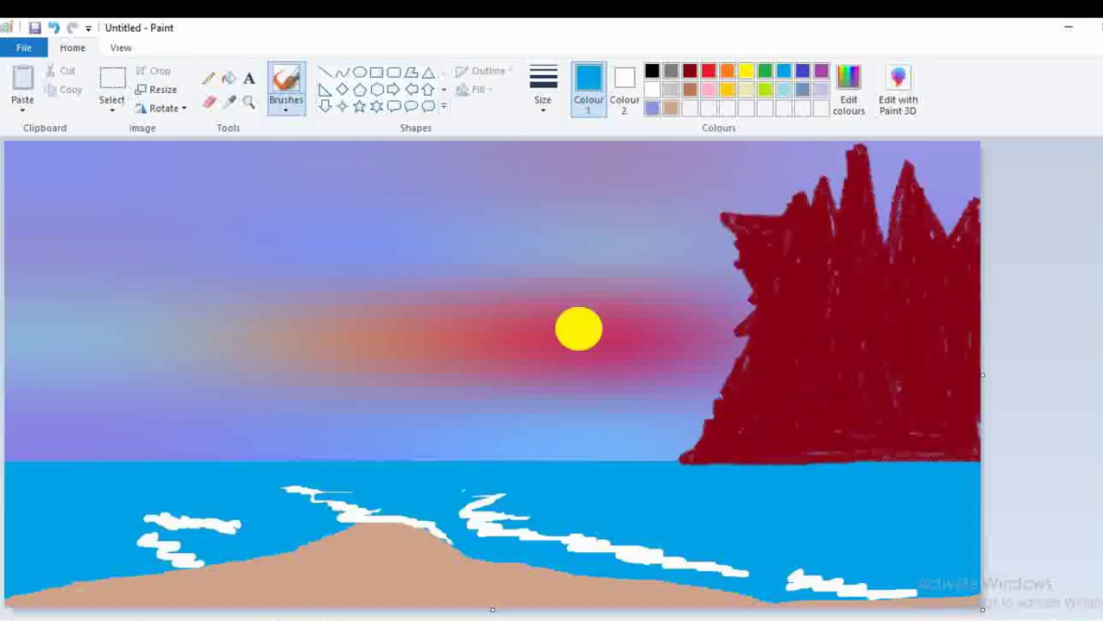
Thin and break up the white foam streaks on the sea by painting over their edges in sea blue
left_click_drag(578, 536, 735, 569)
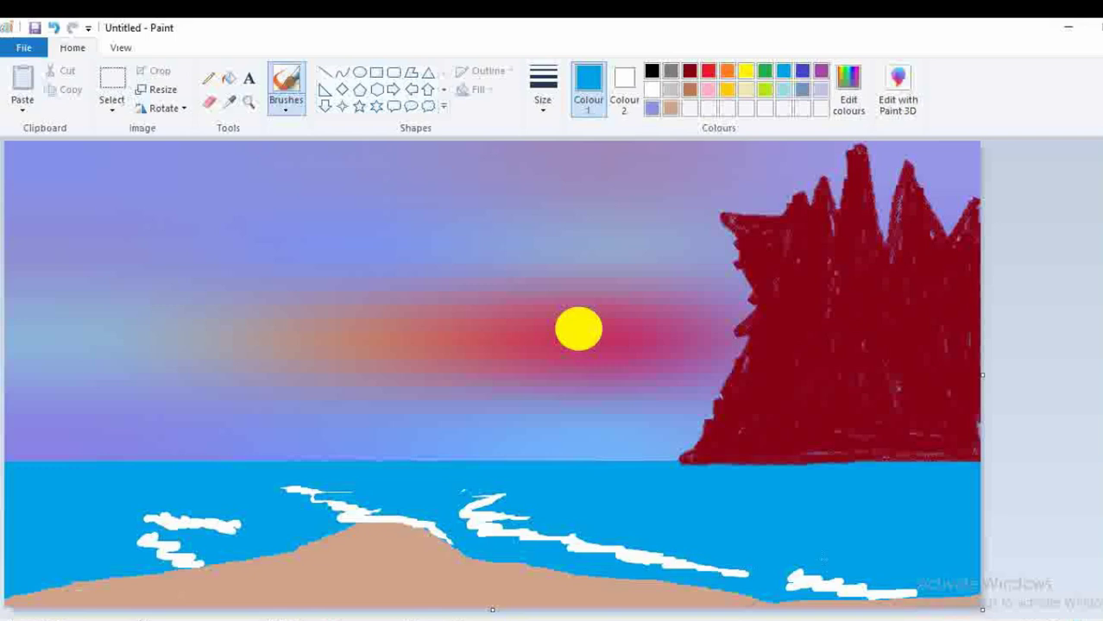
left_click_drag(799, 580, 916, 592)
mouse_move(181, 525)
left_mouse_down()
mouse_move(146, 537)
mouse_move(182, 541)
mouse_move(177, 557)
mouse_move(199, 564)
mouse_move(198, 520)
mouse_move(233, 523)
left_mouse_up()
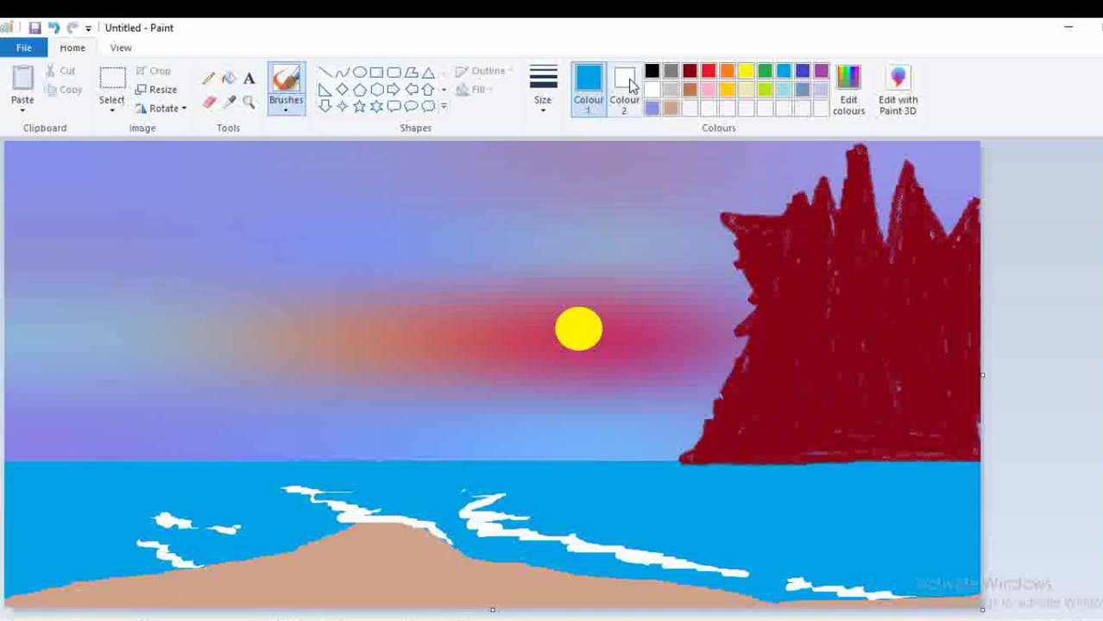
Paint a solid brown sand bank in the lower left corner, tapering toward the tan dune
left_click(652, 89)
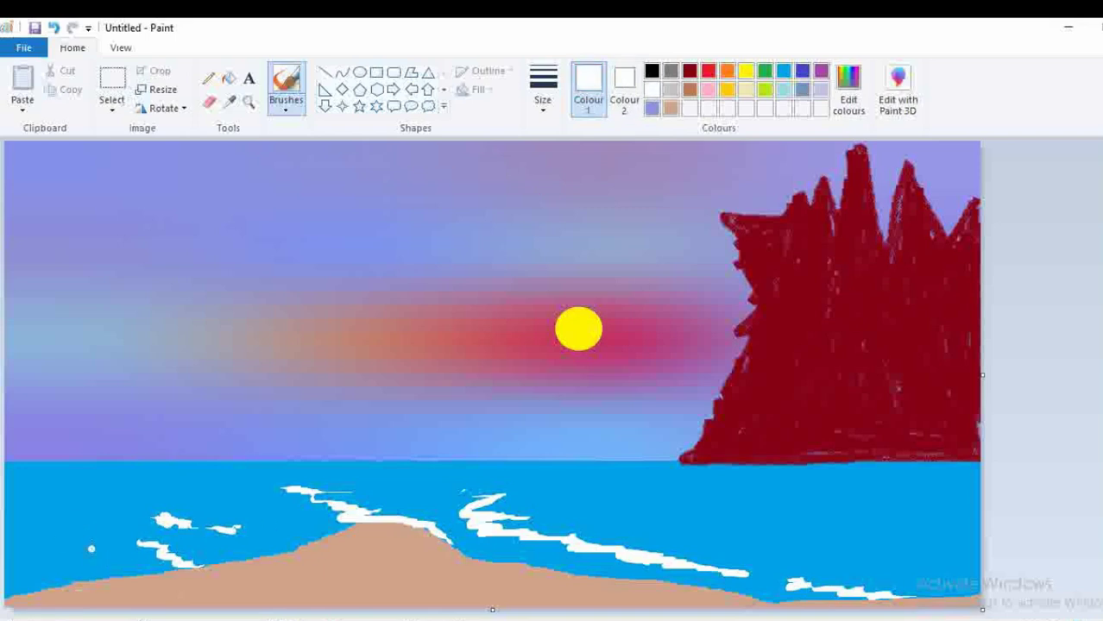
left_click(690, 89)
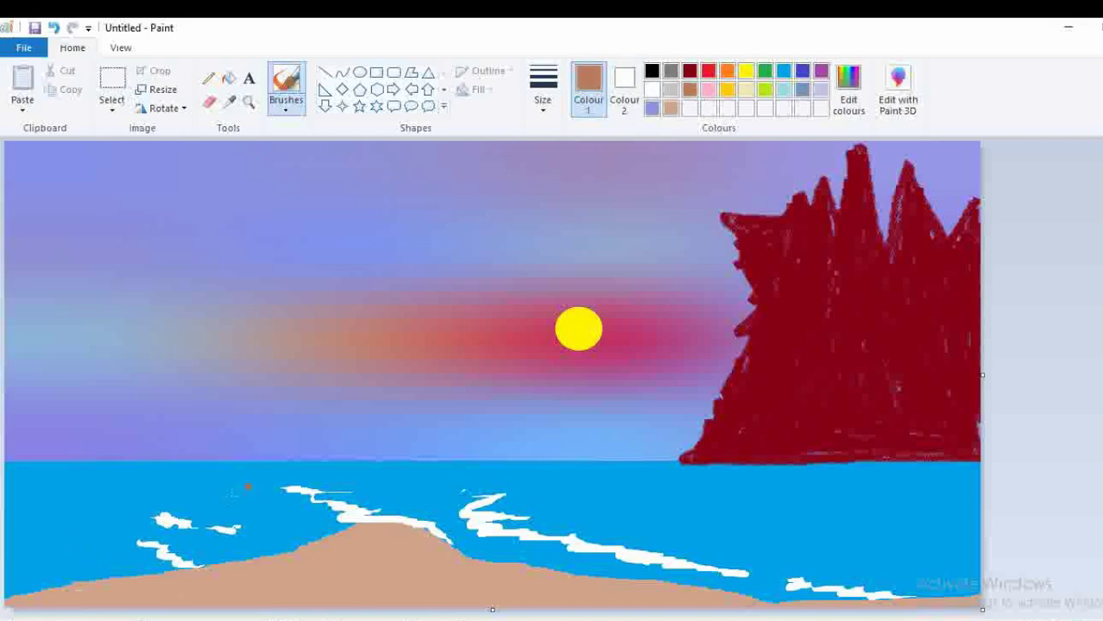
mouse_move(11, 544)
left_mouse_down()
mouse_move(138, 574)
mouse_move(10, 594)
mouse_move(105, 581)
mouse_move(26, 569)
mouse_move(7, 551)
left_mouse_up()
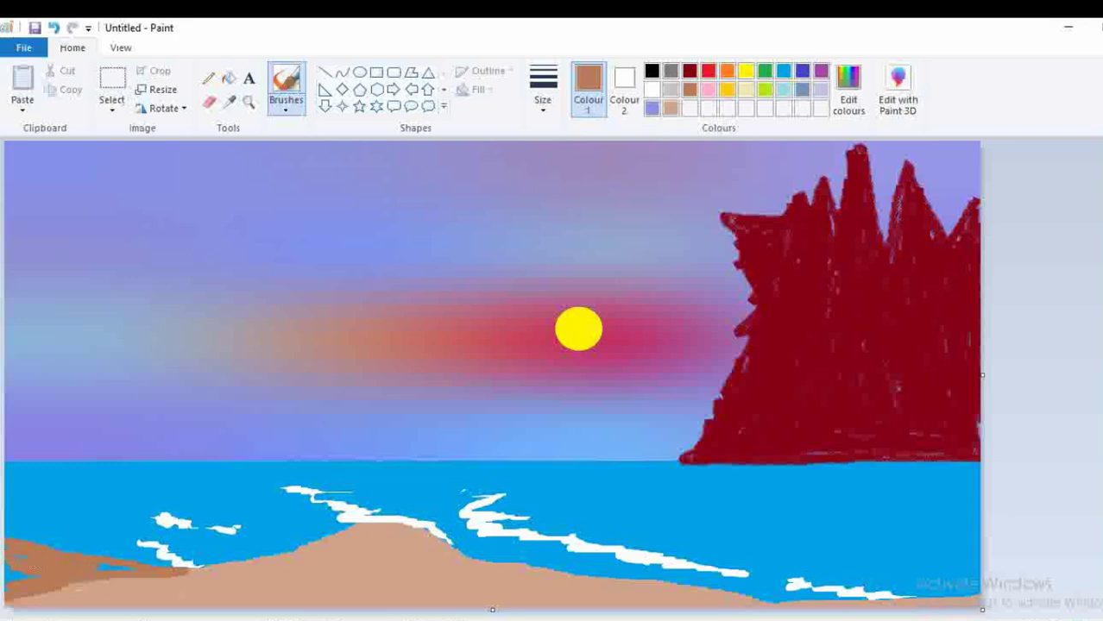
left_click_drag(164, 567, 205, 570)
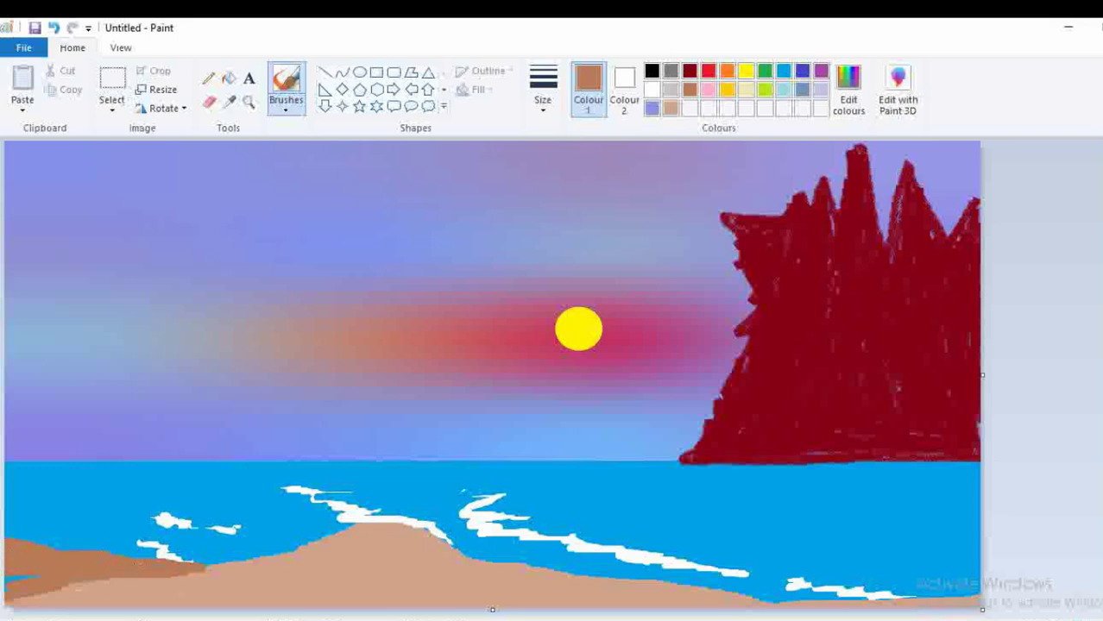
left_click_drag(33, 535, 223, 571)
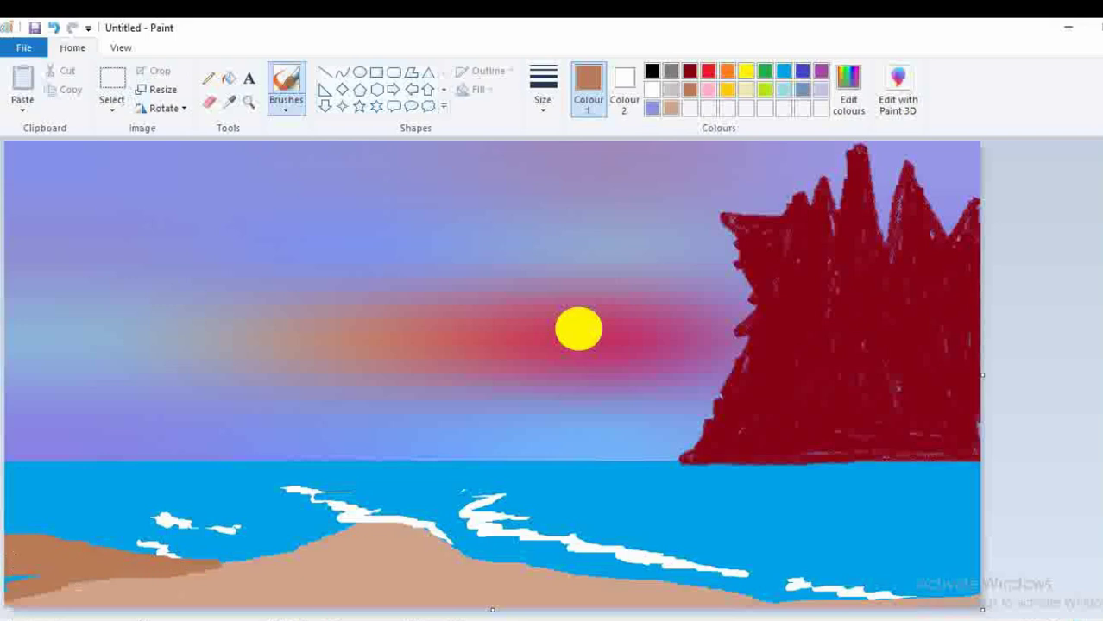
Paint a white foam streak down the brown sand bank's upper slope and sample the bank's brown
left_click(652, 90)
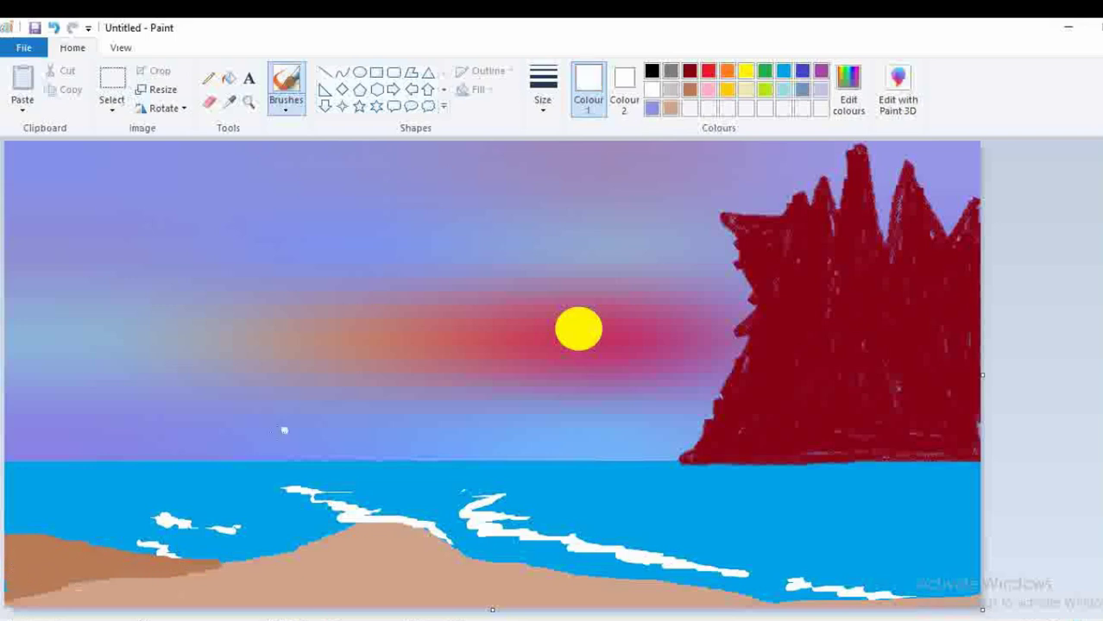
left_click_drag(51, 542, 102, 562)
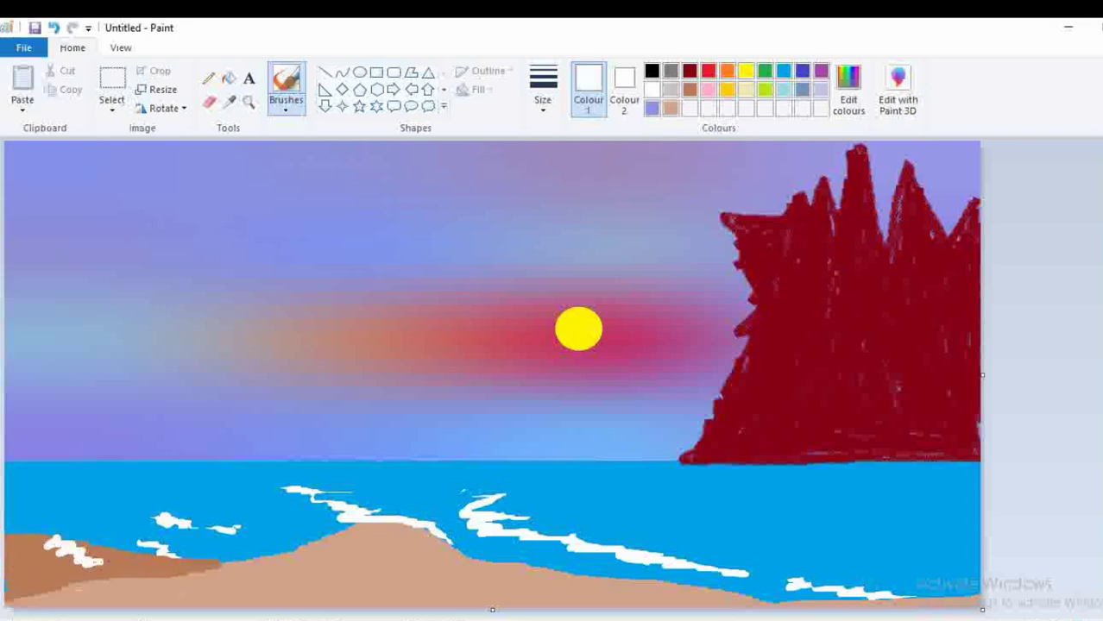
left_click(229, 102)
left_click(116, 545)
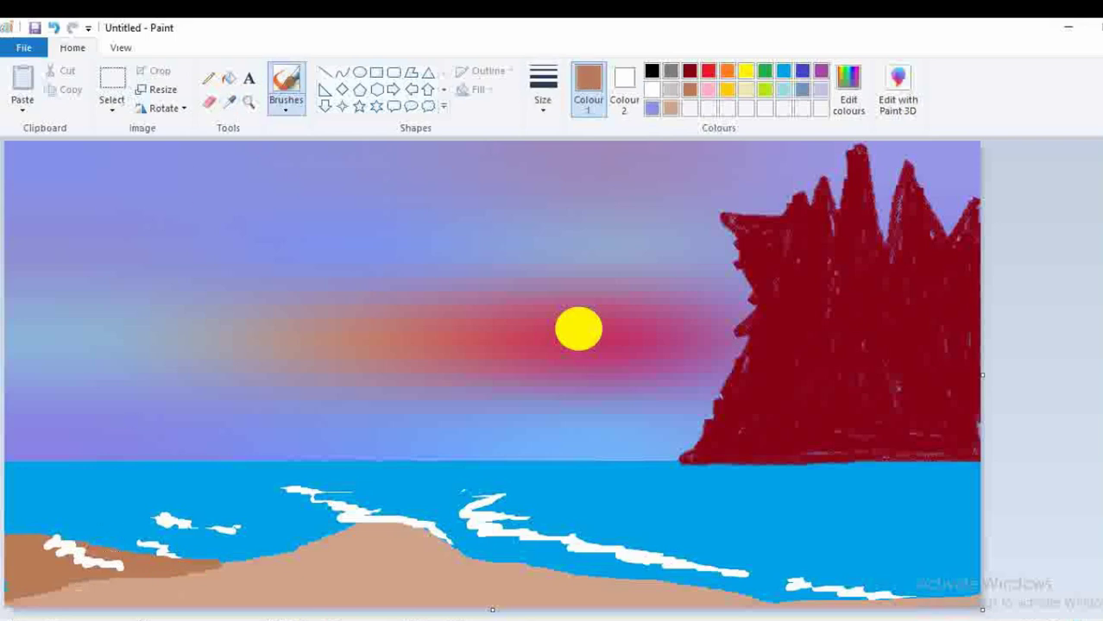
Cover the sand bank's upper right edge with the sampled sea blue and add white foam along the bank's crest
left_click(229, 101)
left_click(121, 483)
left_click_drag(112, 558, 229, 564)
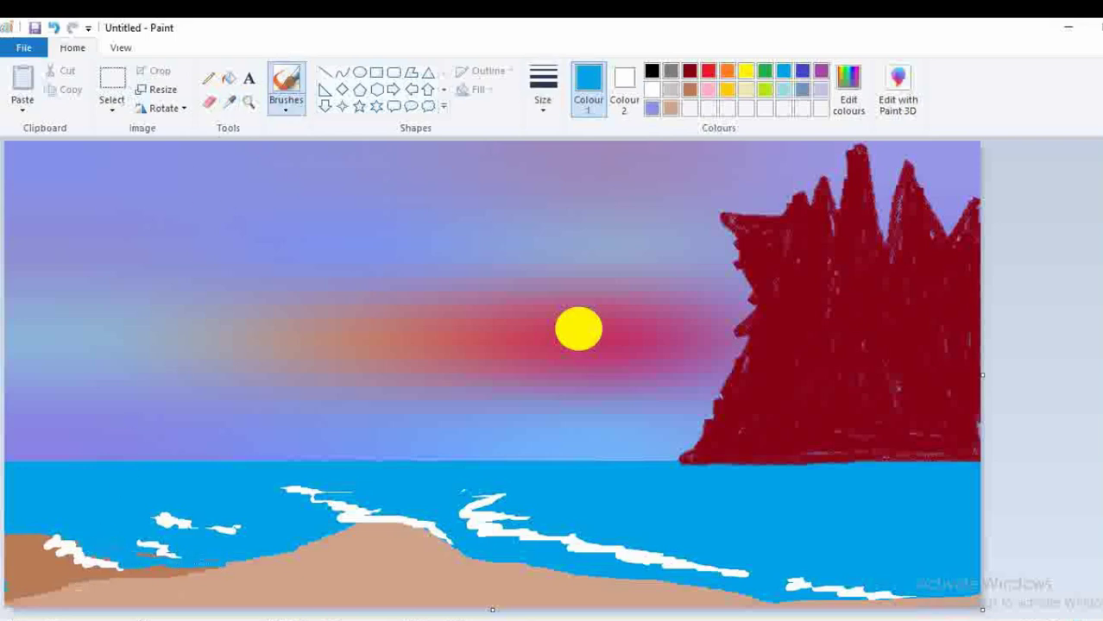
left_click(652, 89)
mouse_move(49, 533)
left_mouse_down()
mouse_move(5, 534)
mouse_move(53, 540)
left_mouse_up()
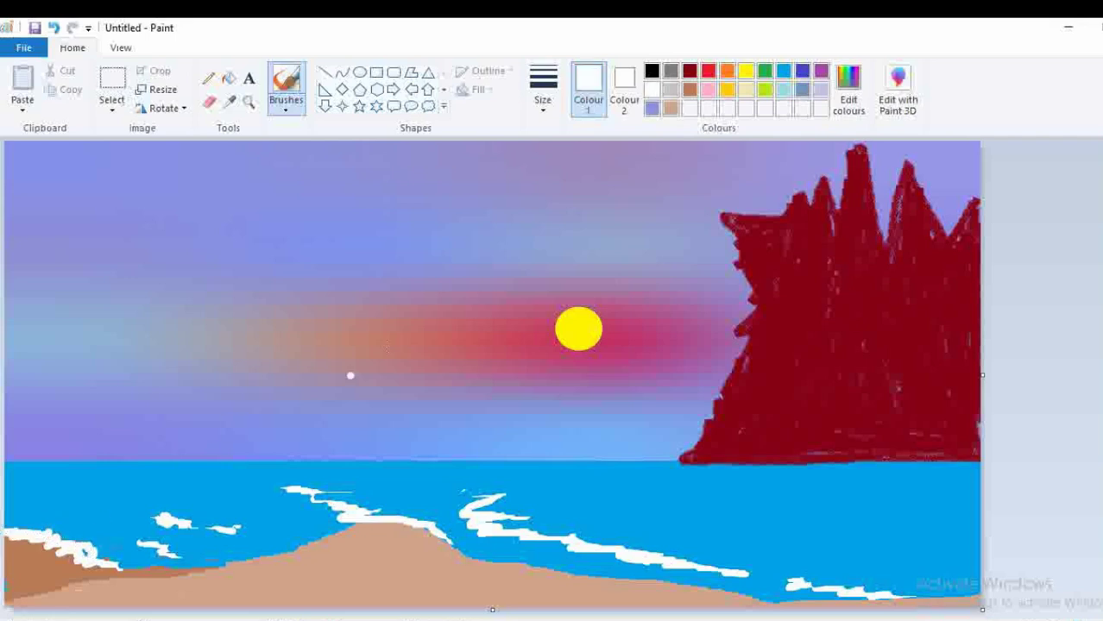
Trim the foam on the brown bank's crest and the shoreline beside it with the sampled sea blue
left_click(229, 101)
left_click(258, 466)
left_click_drag(60, 535, 19, 535)
left_click_drag(133, 570, 191, 573)
Paint white foam along the shore beside the brown bank and add small white wave patches on the left half of the sea
left_click(652, 89)
left_click_drag(131, 552, 185, 572)
left_click_drag(109, 529, 52, 515)
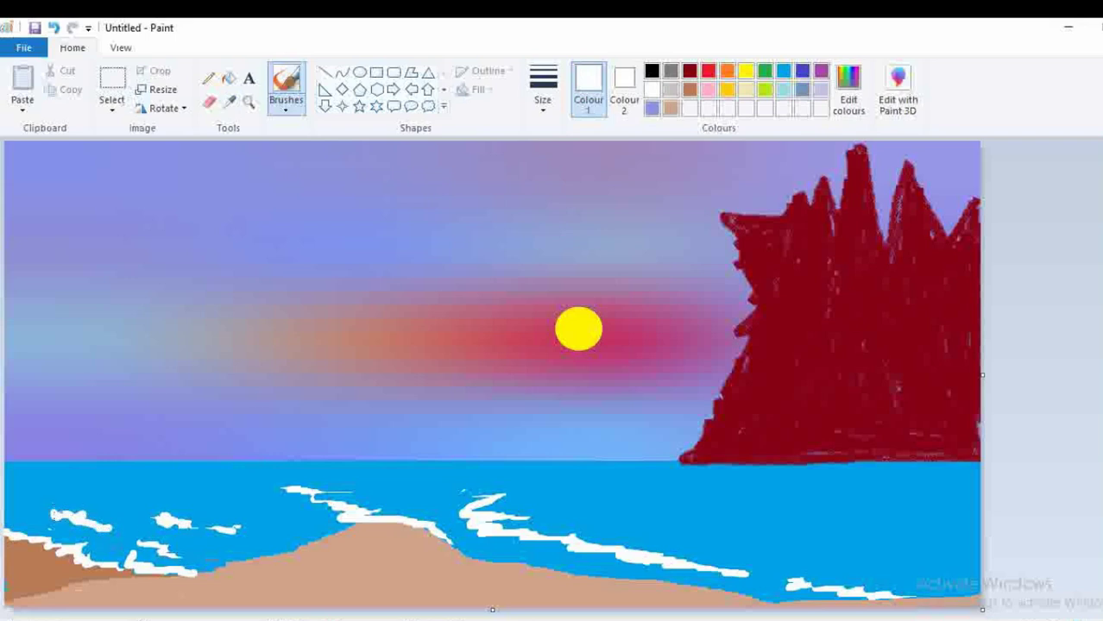
left_click_drag(247, 536, 273, 536)
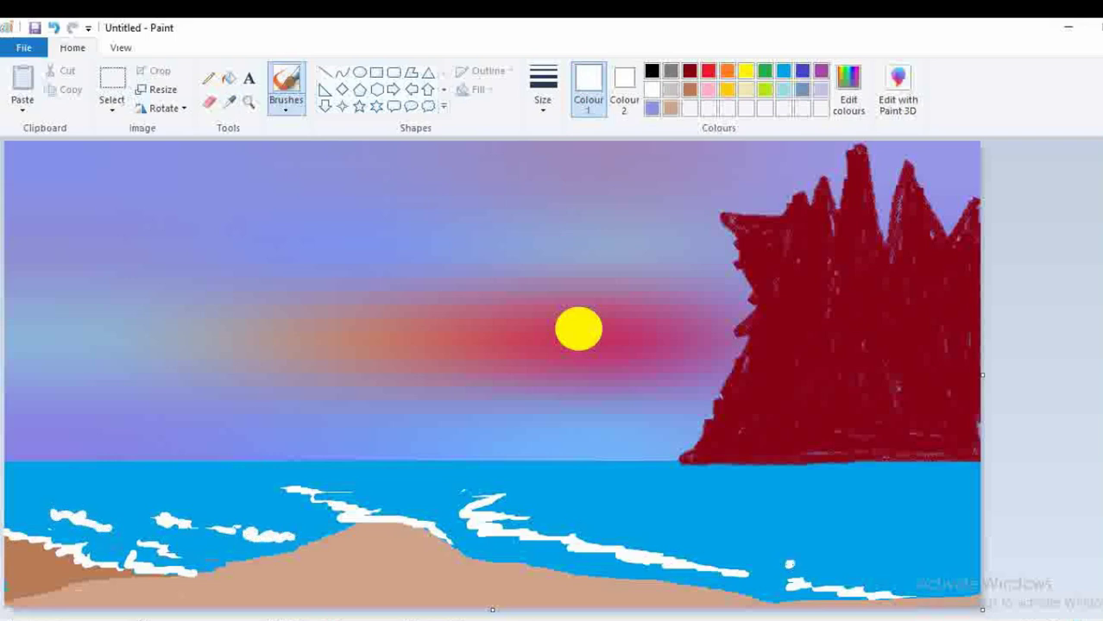
Paint white wave patches on the right half of the sea and foam at the tan dune's right end
left_click_drag(787, 565, 835, 568)
left_click_drag(690, 528, 757, 549)
mouse_move(763, 587)
left_mouse_down()
mouse_move(735, 592)
mouse_move(807, 602)
left_mouse_up()
left_click_drag(902, 567, 958, 576)
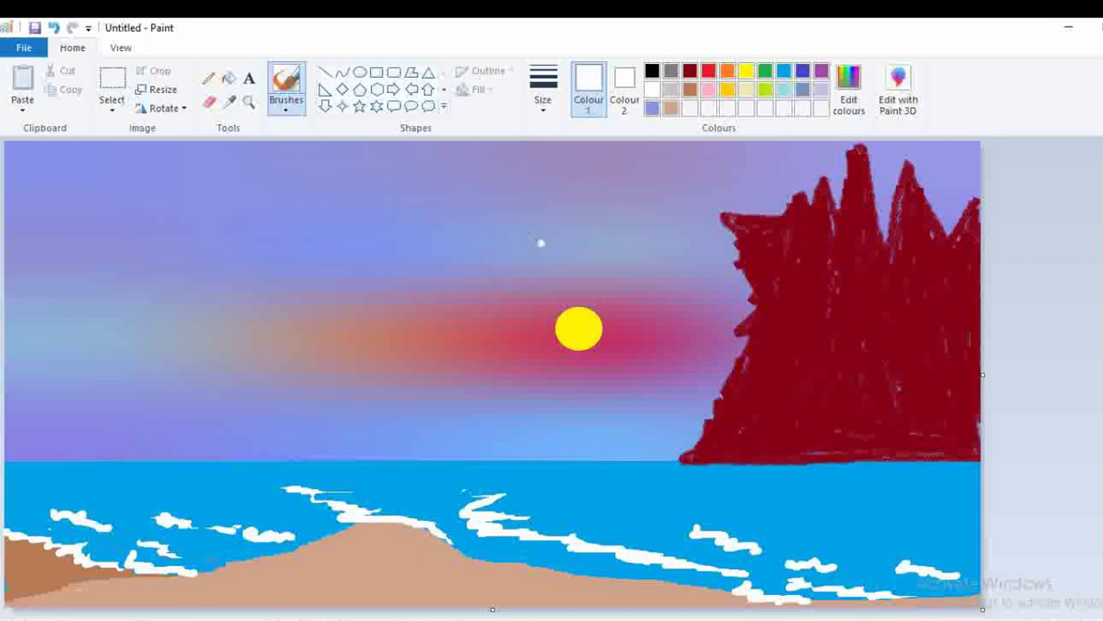
Trim the white foam on the sea's far right patch and the tan dune's right slope with the sampled sea blue
left_click(229, 101)
left_click(125, 471)
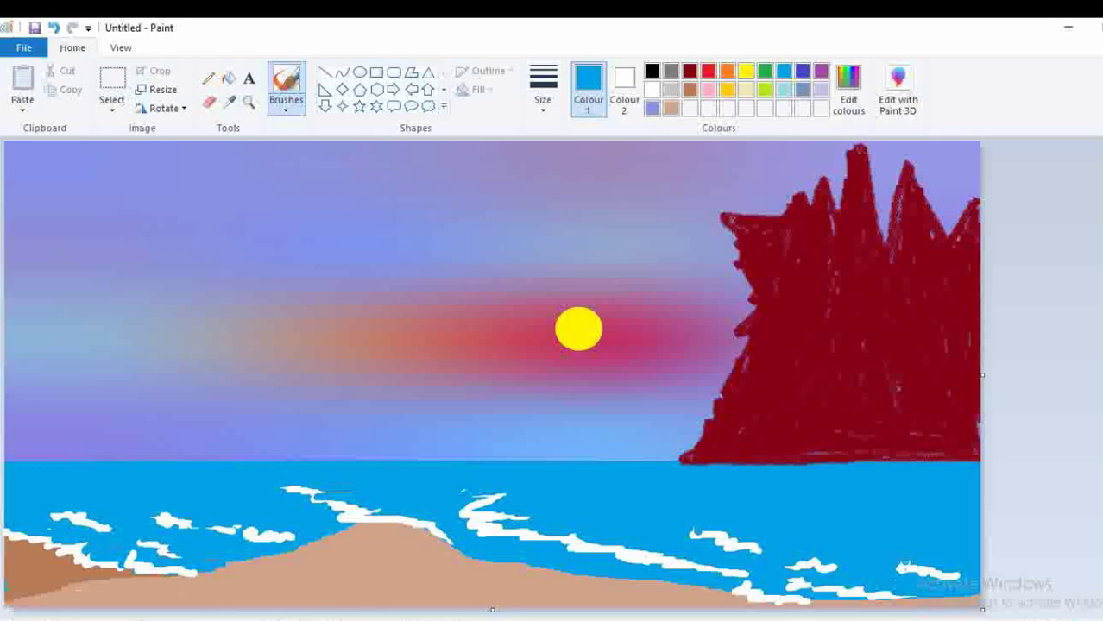
left_click_drag(915, 570, 953, 577)
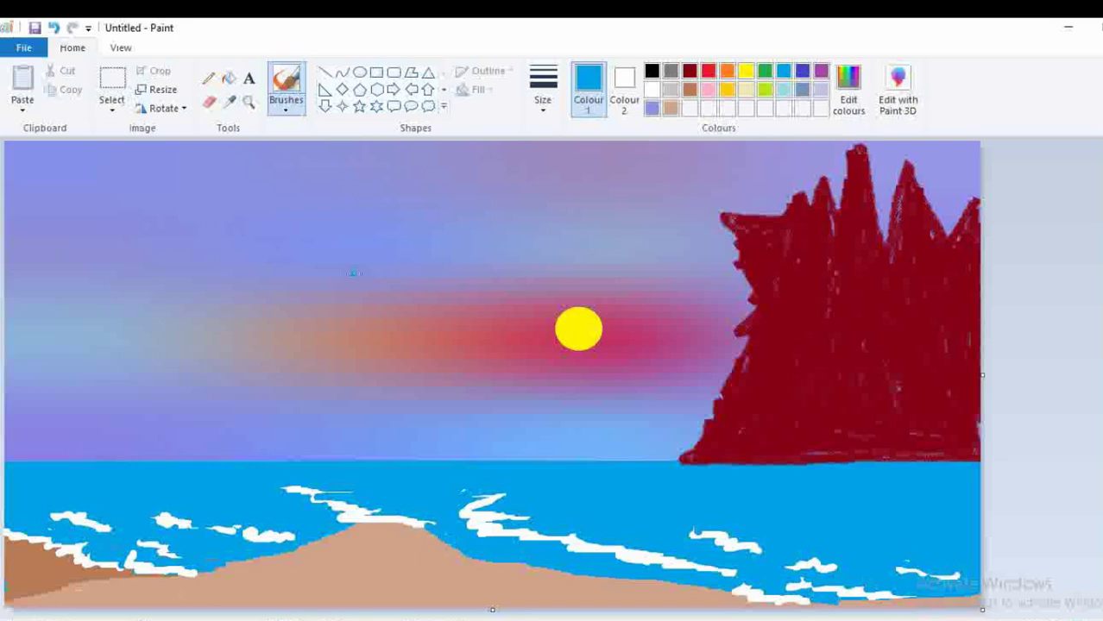
Add dark brown (RGB 105, 65, 44) to the custom colours and paint streaks of it over the red cliff
left_click(689, 89)
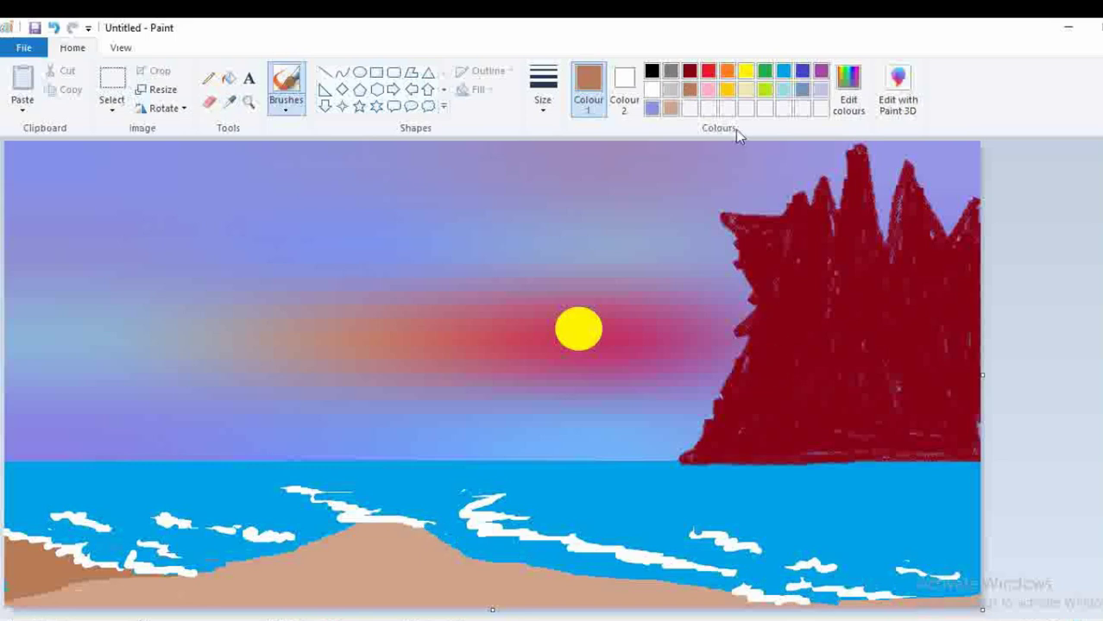
left_click(848, 87)
left_click_drag(765, 292, 765, 331)
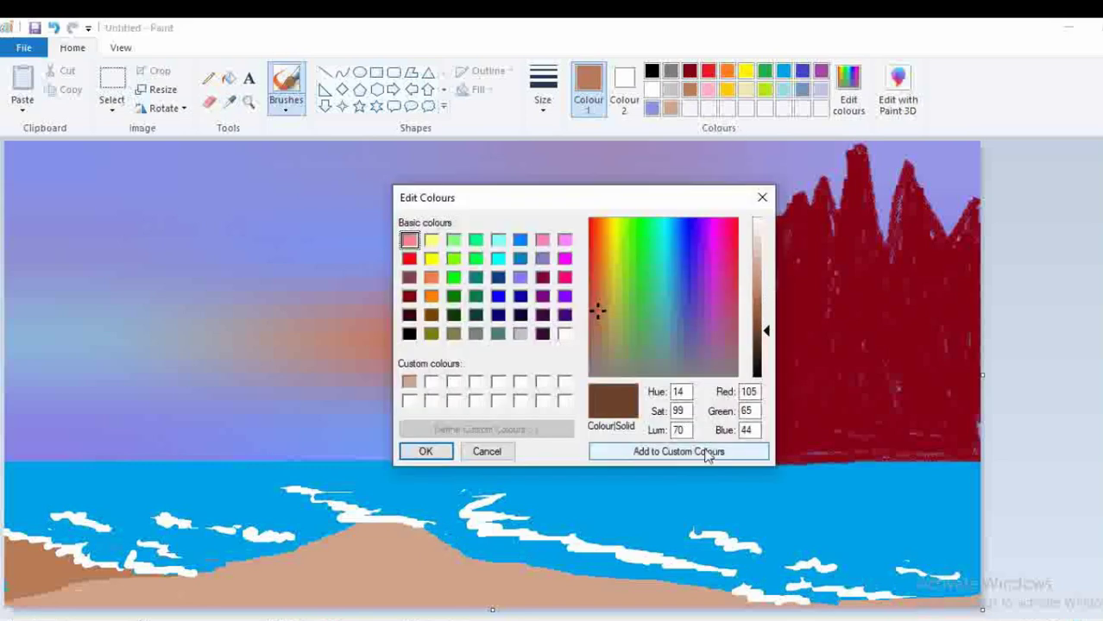
left_click(707, 453)
left_click(426, 450)
mouse_move(744, 238)
left_mouse_down()
mouse_move(798, 229)
mouse_move(794, 257)
mouse_move(753, 261)
mouse_move(757, 248)
mouse_move(796, 294)
mouse_move(833, 248)
mouse_move(826, 242)
mouse_move(817, 258)
mouse_move(863, 248)
mouse_move(838, 239)
mouse_move(799, 317)
mouse_move(760, 341)
mouse_move(729, 403)
mouse_move(737, 372)
mouse_move(815, 354)
mouse_move(862, 384)
mouse_move(894, 210)
mouse_move(950, 309)
mouse_move(926, 308)
mouse_move(880, 411)
mouse_move(837, 304)
mouse_move(895, 393)
mouse_move(798, 403)
mouse_move(778, 437)
mouse_move(756, 429)
mouse_move(730, 446)
mouse_move(776, 444)
mouse_move(833, 419)
mouse_move(837, 353)
mouse_move(817, 302)
mouse_move(860, 275)
mouse_move(909, 293)
mouse_move(919, 376)
mouse_move(964, 404)
mouse_move(960, 323)
mouse_move(925, 346)
mouse_move(955, 345)
mouse_move(825, 397)
mouse_move(779, 391)
mouse_move(743, 440)
mouse_move(785, 446)
mouse_move(830, 402)
mouse_move(876, 435)
mouse_move(921, 431)
mouse_move(940, 390)
mouse_move(889, 453)
mouse_move(979, 423)
left_mouse_up()
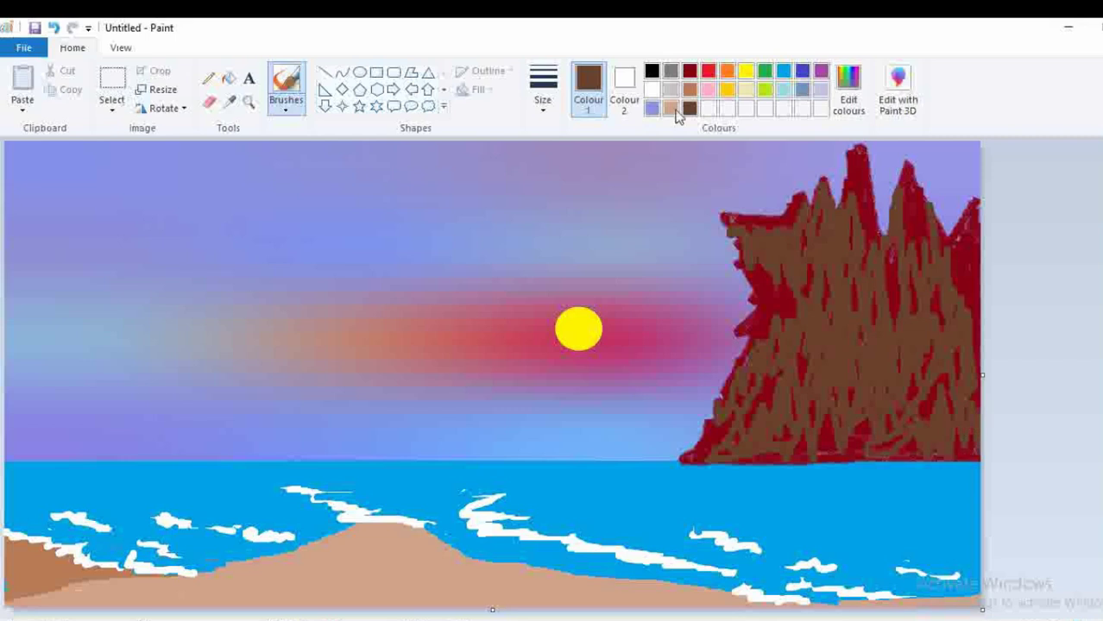
Roughen the horizon with low sea-blue waves beside the cliff's foot, near the middle and on the left
left_click(781, 75)
left_click_drag(658, 461, 711, 462)
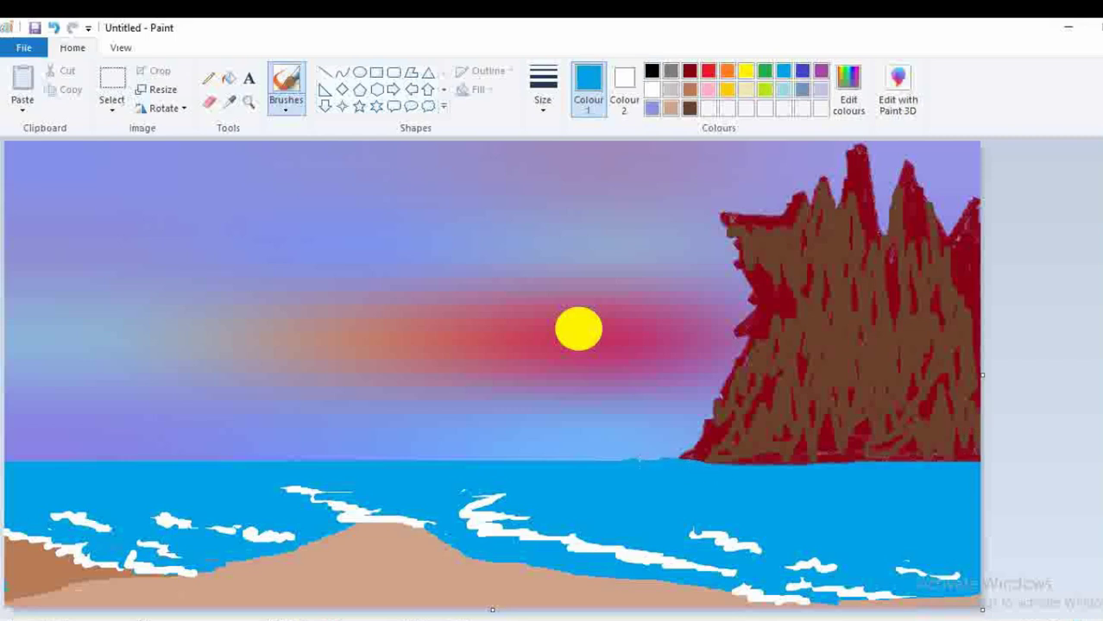
left_click_drag(566, 457, 499, 459)
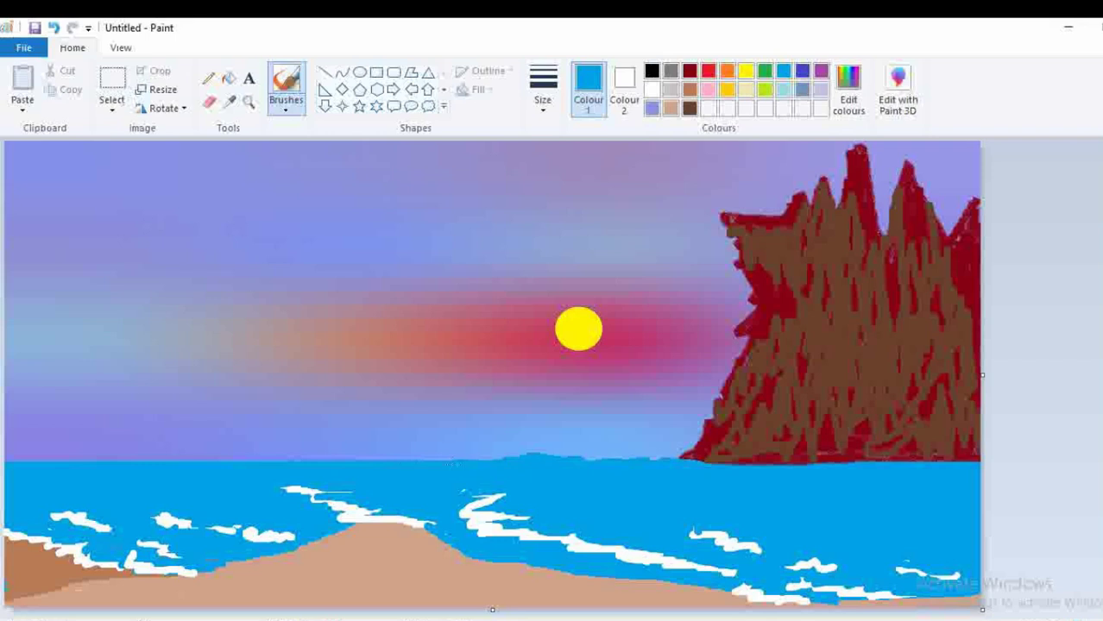
left_click_drag(207, 463, 132, 454)
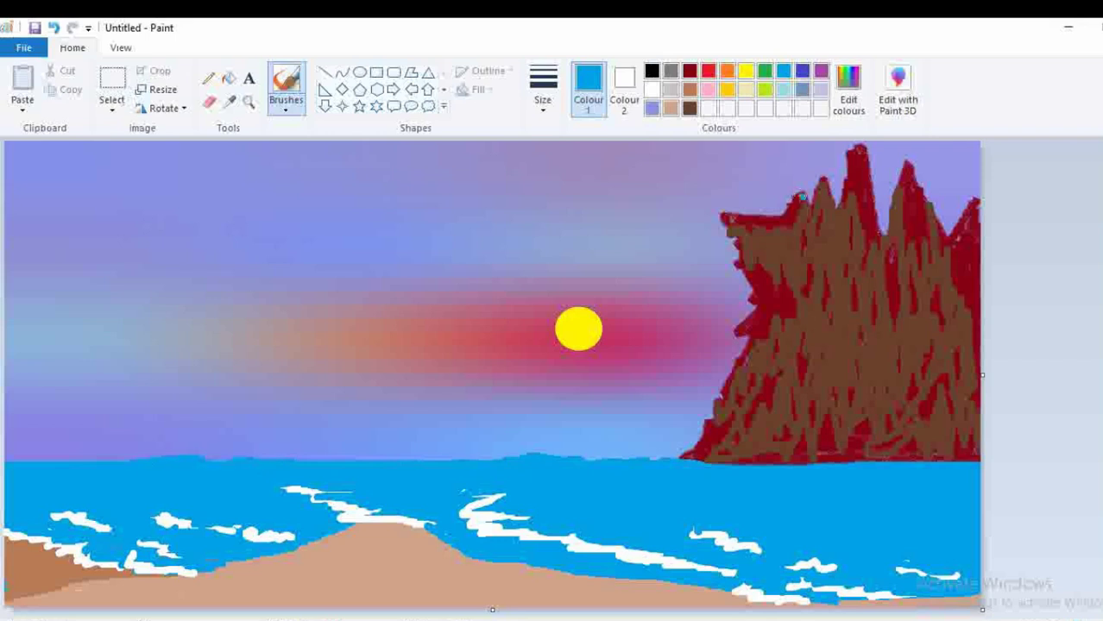
Mix a darker custom brown from the cliff brown and dab the first shadows onto the cliff's upper part
left_click(690, 108)
left_click(848, 91)
left_click_drag(767, 330, 768, 349)
left_click(703, 450)
left_click(425, 452)
mouse_move(771, 251)
left_mouse_down()
mouse_move(755, 232)
mouse_move(777, 263)
mouse_move(775, 249)
mouse_move(824, 222)
mouse_move(876, 219)
left_mouse_up()
Change the brush type and shade the right slopes of the cliff's peaks with the darkest brown
left_click(294, 111)
left_click(315, 177)
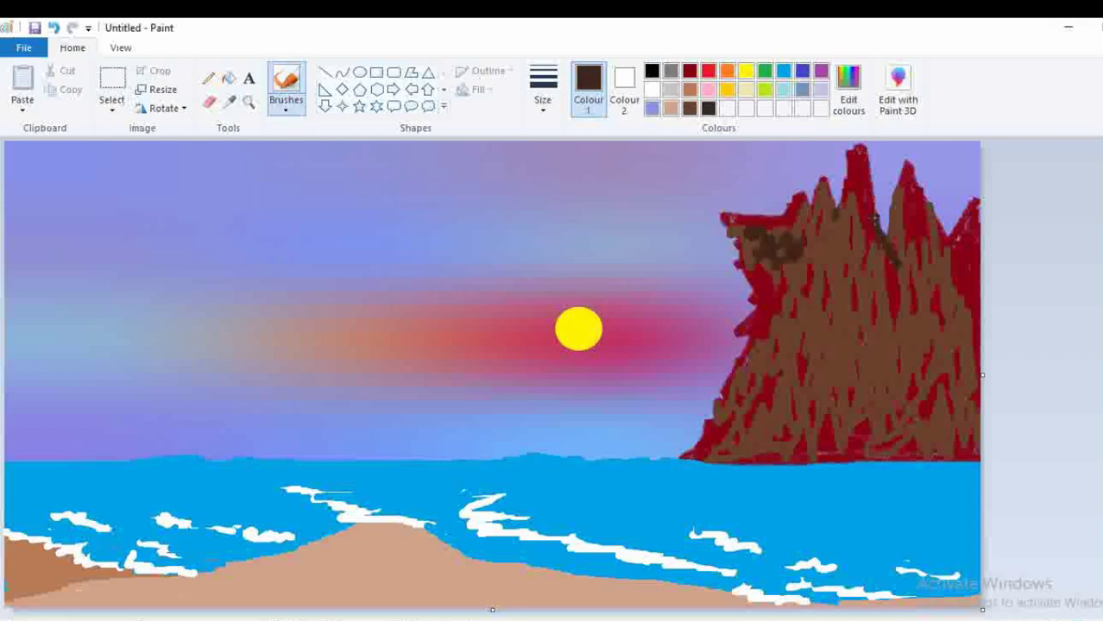
left_click_drag(950, 256, 933, 218)
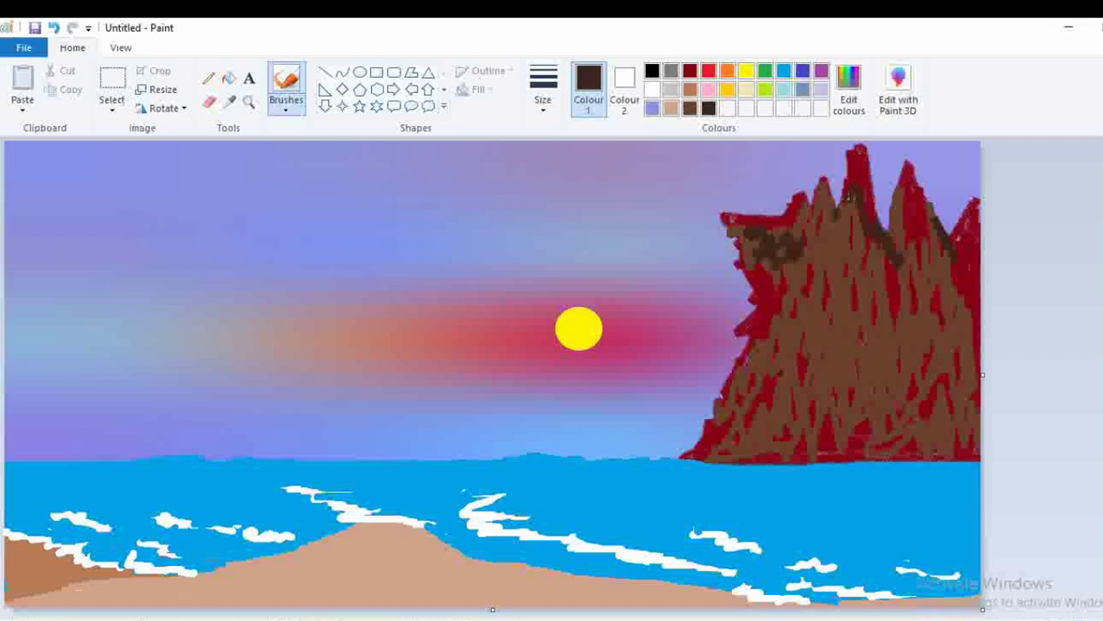
mouse_move(905, 173)
left_mouse_down()
mouse_move(929, 230)
mouse_move(973, 198)
left_mouse_up()
mouse_move(835, 210)
left_mouse_down()
mouse_move(821, 179)
mouse_move(832, 223)
mouse_move(813, 222)
mouse_move(835, 278)
left_mouse_up()
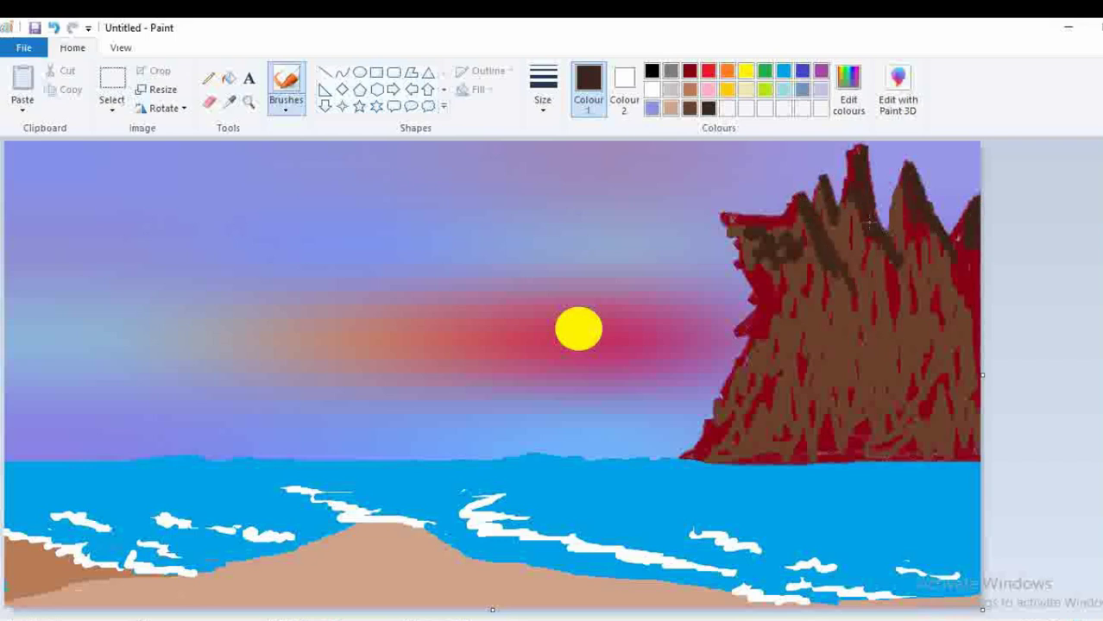
Paint diagonal dark brown shadows down from the peaks and cover much of the cliff's left side and base
left_click_drag(865, 166, 872, 209)
mouse_move(923, 215)
left_mouse_down()
mouse_move(898, 265)
mouse_move(944, 318)
mouse_move(851, 304)
mouse_move(944, 358)
mouse_move(877, 286)
mouse_move(931, 345)
left_mouse_up()
left_click_drag(774, 210, 808, 251)
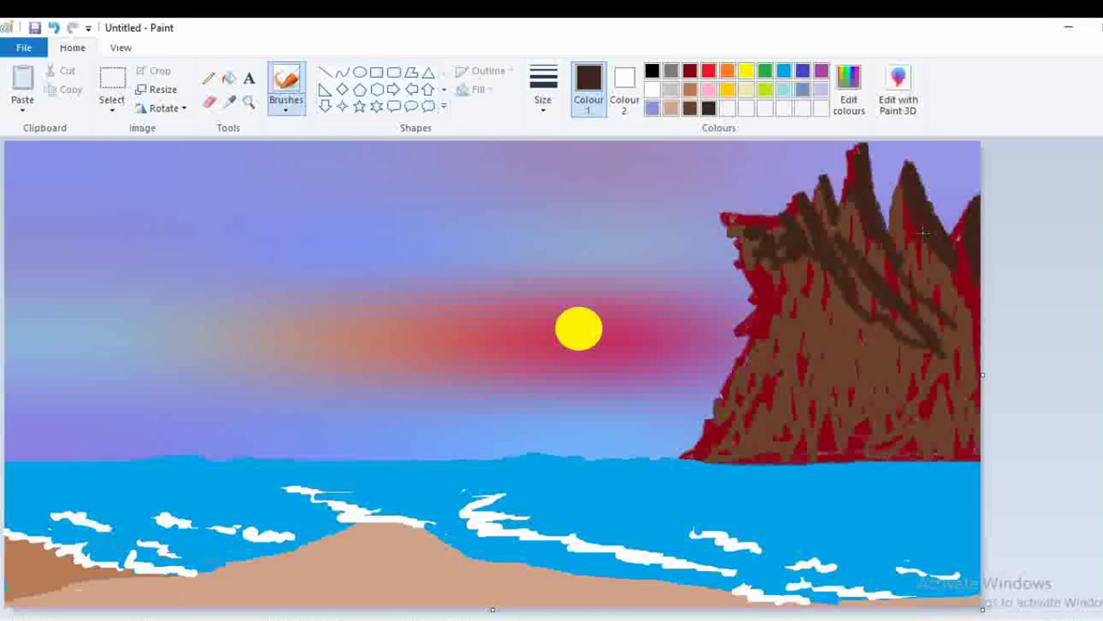
mouse_move(755, 309)
left_mouse_down()
mouse_move(798, 327)
mouse_move(786, 397)
mouse_move(813, 407)
mouse_move(816, 426)
mouse_move(843, 379)
mouse_move(884, 414)
mouse_move(924, 411)
mouse_move(925, 434)
mouse_move(949, 393)
mouse_move(941, 378)
mouse_move(952, 413)
mouse_move(885, 414)
mouse_move(896, 436)
mouse_move(932, 441)
mouse_move(970, 402)
mouse_move(761, 428)
mouse_move(734, 445)
mouse_move(809, 432)
left_mouse_up()
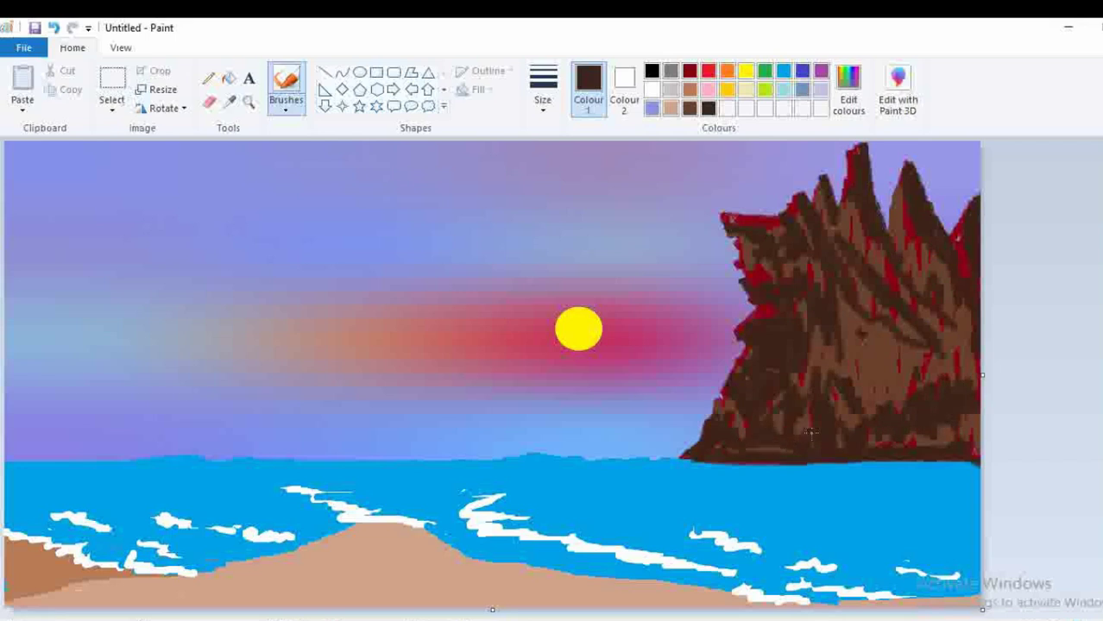
Darken the cliff's middle, right edge and lower right face with more of the darkest brown
mouse_move(886, 275)
left_mouse_down()
mouse_move(944, 327)
mouse_move(958, 372)
mouse_move(851, 353)
mouse_move(882, 374)
mouse_move(935, 368)
mouse_move(874, 362)
mouse_move(822, 291)
mouse_move(762, 282)
mouse_move(775, 275)
mouse_move(768, 237)
mouse_move(886, 261)
left_mouse_up()
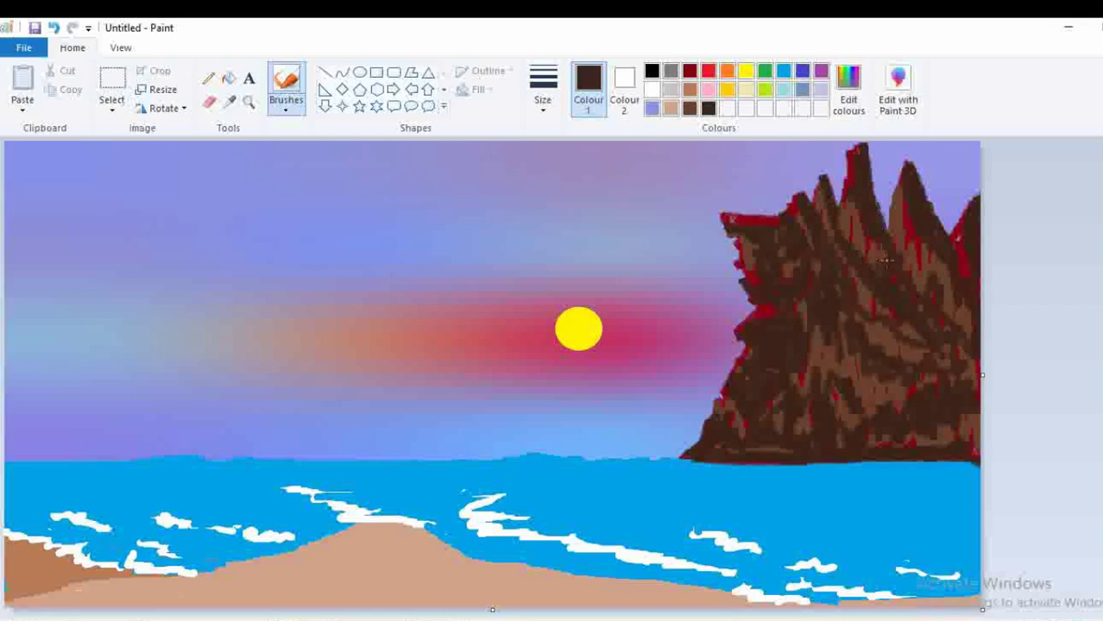
mouse_move(958, 249)
left_mouse_down()
mouse_move(986, 297)
mouse_move(964, 321)
mouse_move(971, 377)
mouse_move(915, 391)
mouse_move(900, 418)
mouse_move(909, 439)
mouse_move(941, 448)
left_mouse_up()
left_click_drag(865, 430, 820, 398)
mouse_move(842, 343)
left_mouse_down()
mouse_move(875, 382)
mouse_move(900, 386)
left_mouse_up()
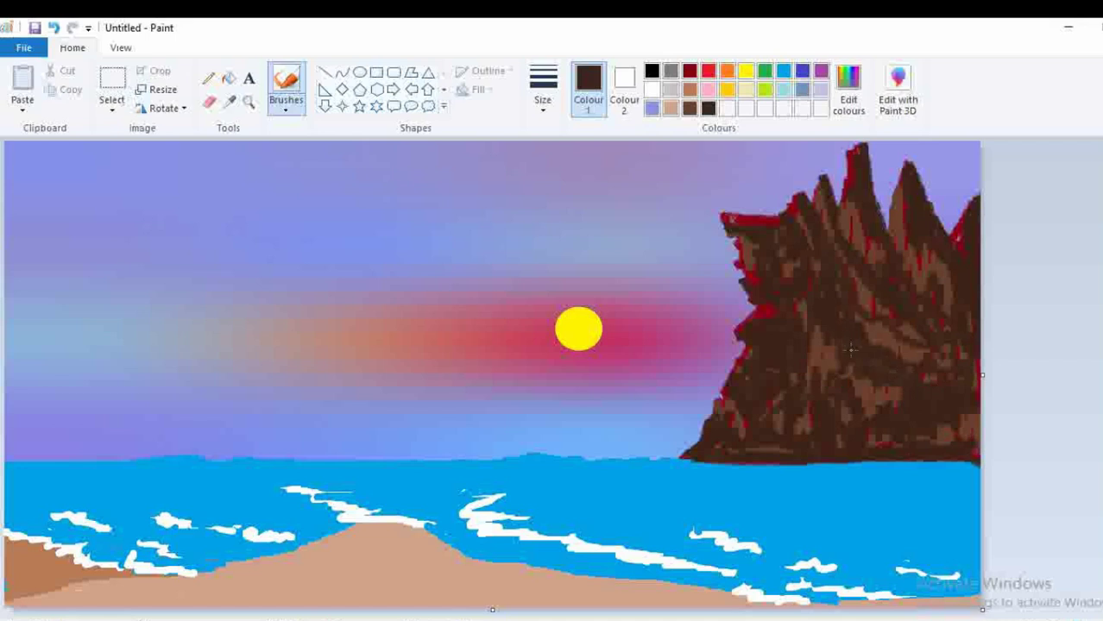
left_click_drag(849, 356, 930, 373)
mouse_move(937, 429)
left_mouse_down()
mouse_move(975, 424)
mouse_move(953, 433)
mouse_move(973, 438)
mouse_move(973, 451)
mouse_move(964, 434)
mouse_move(887, 435)
left_mouse_up()
Fill the cliff's lower face with dark brown, extend the ledge on its left edge, and undo the last stroke
mouse_move(751, 425)
left_mouse_down()
mouse_move(727, 401)
mouse_move(749, 348)
left_mouse_up()
mouse_move(785, 306)
left_mouse_down()
mouse_move(762, 352)
mouse_move(747, 332)
mouse_move(755, 327)
mouse_move(727, 328)
mouse_move(736, 349)
mouse_move(720, 334)
mouse_move(739, 339)
mouse_move(722, 331)
mouse_move(751, 325)
mouse_move(755, 335)
mouse_move(729, 344)
left_mouse_up()
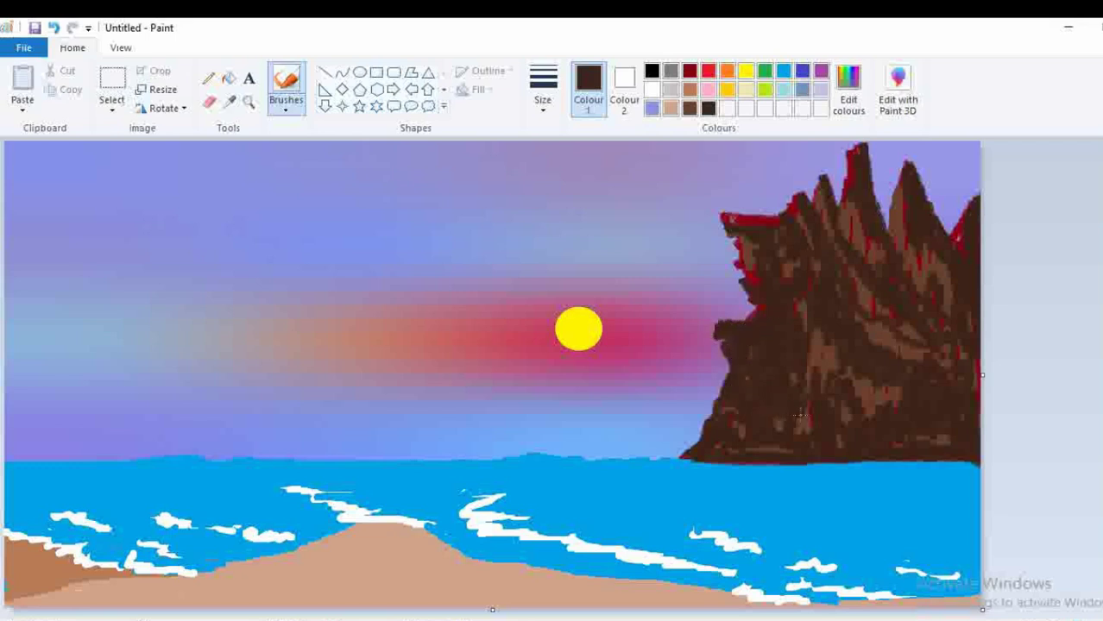
left_click_drag(887, 319, 873, 302)
mouse_move(874, 398)
left_mouse_down()
mouse_move(871, 420)
mouse_move(932, 437)
mouse_move(817, 352)
mouse_move(812, 426)
mouse_move(743, 440)
mouse_move(860, 437)
left_mouse_up()
mouse_move(761, 445)
left_mouse_down()
mouse_move(744, 407)
mouse_move(790, 346)
left_mouse_up()
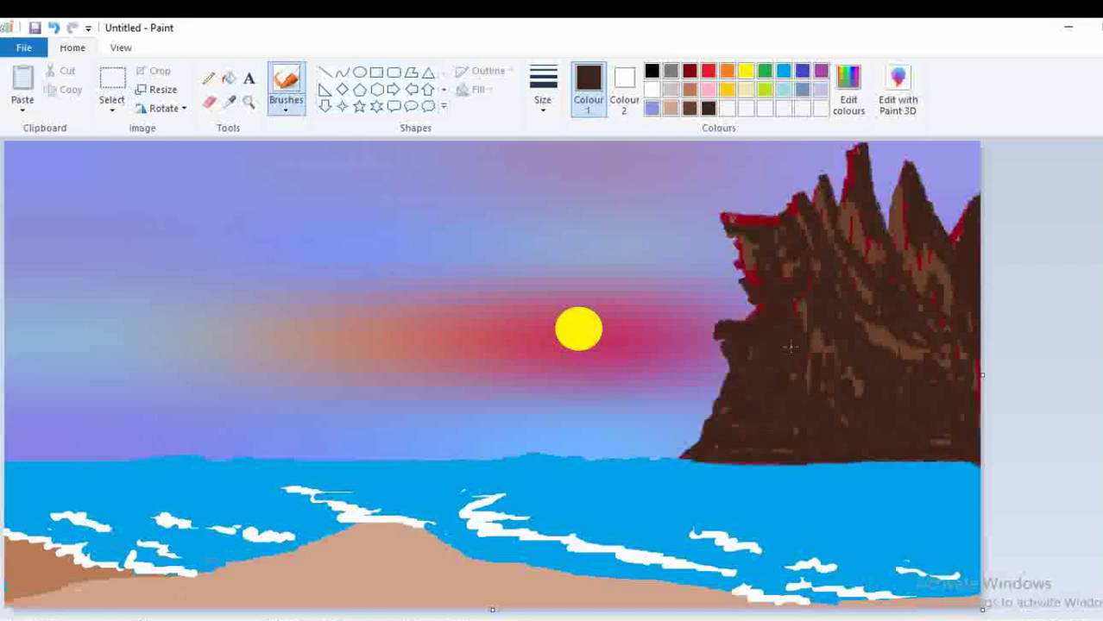
mouse_move(787, 268)
left_mouse_down()
mouse_move(784, 301)
mouse_move(817, 270)
mouse_move(812, 305)
mouse_move(854, 327)
mouse_move(915, 296)
mouse_move(936, 302)
mouse_move(947, 348)
mouse_move(971, 334)
mouse_move(925, 382)
mouse_move(912, 326)
mouse_move(895, 392)
mouse_move(840, 382)
mouse_move(810, 343)
mouse_move(872, 392)
left_mouse_up()
key("ctrl+z")
Paint thin yellow sunlight highlights along the left slopes of the cliff's peaks and down its left edge to the sea
left_click(745, 70)
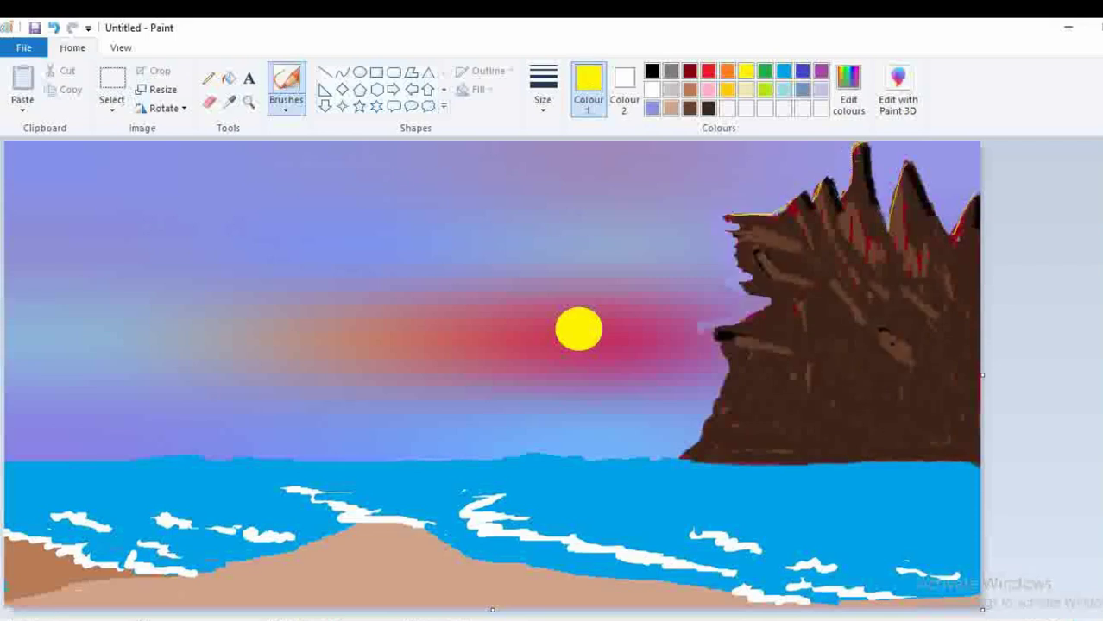
left_click(286, 97)
left_click(286, 173)
left_click(542, 99)
left_click(552, 136)
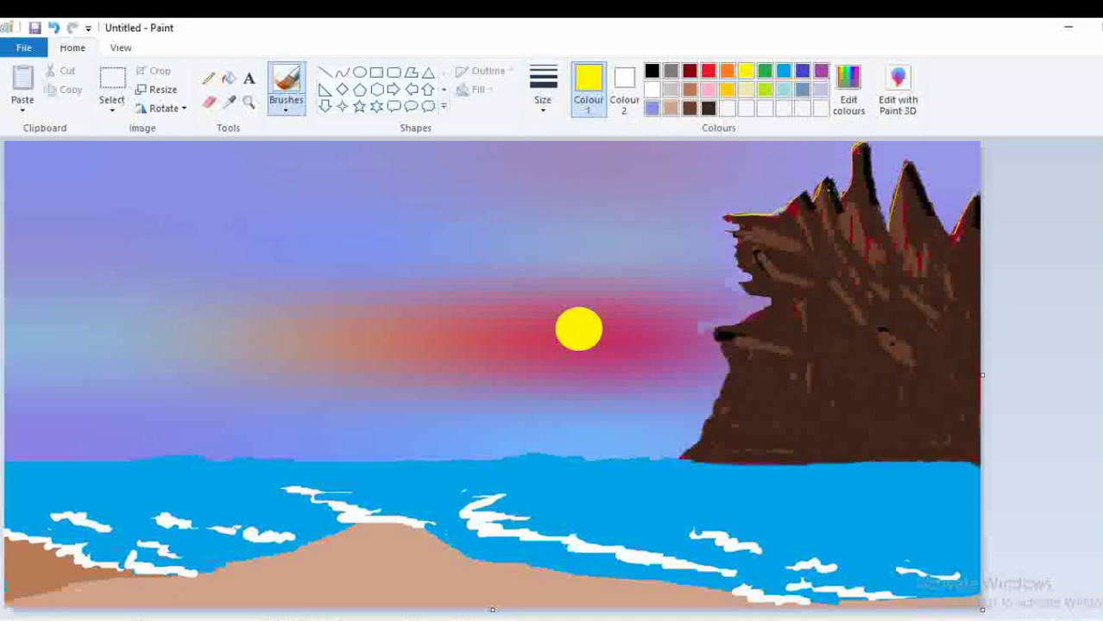
key("ctrl+z")
left_click(909, 181)
key("ctrl+z")
left_click_drag(899, 191, 891, 216)
left_click_drag(775, 215, 792, 207)
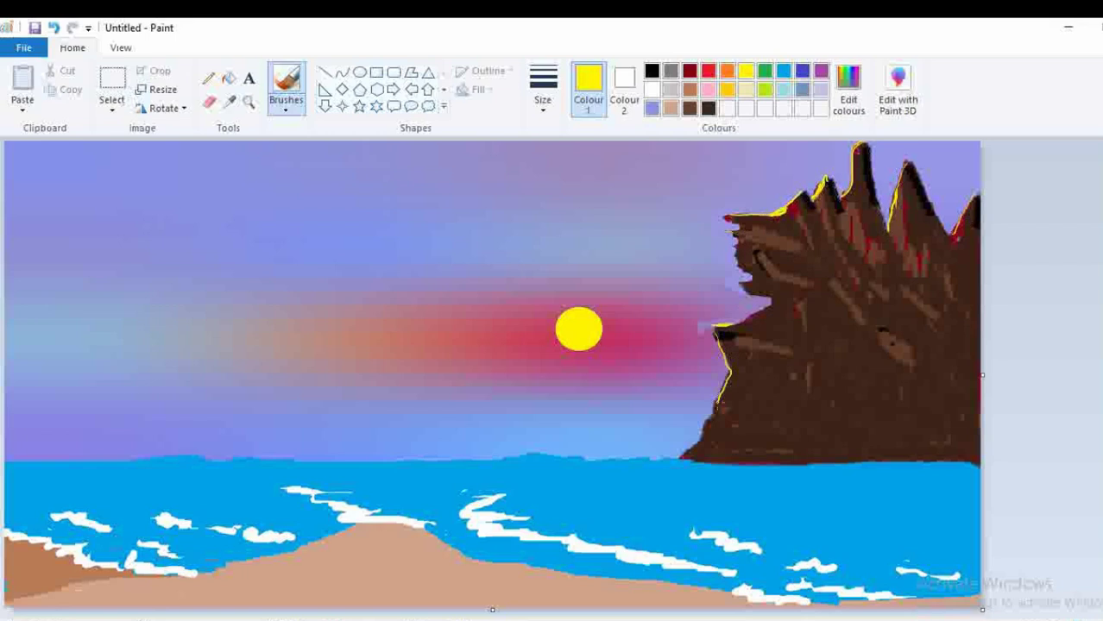
left_click_drag(706, 422, 680, 459)
Paint thin black cracks into the cliff beside the notch in its left edge, using the sampled black
left_click(229, 101)
left_click(732, 336)
left_click_drag(778, 285, 790, 288)
left_click(286, 106)
left_click(279, 160)
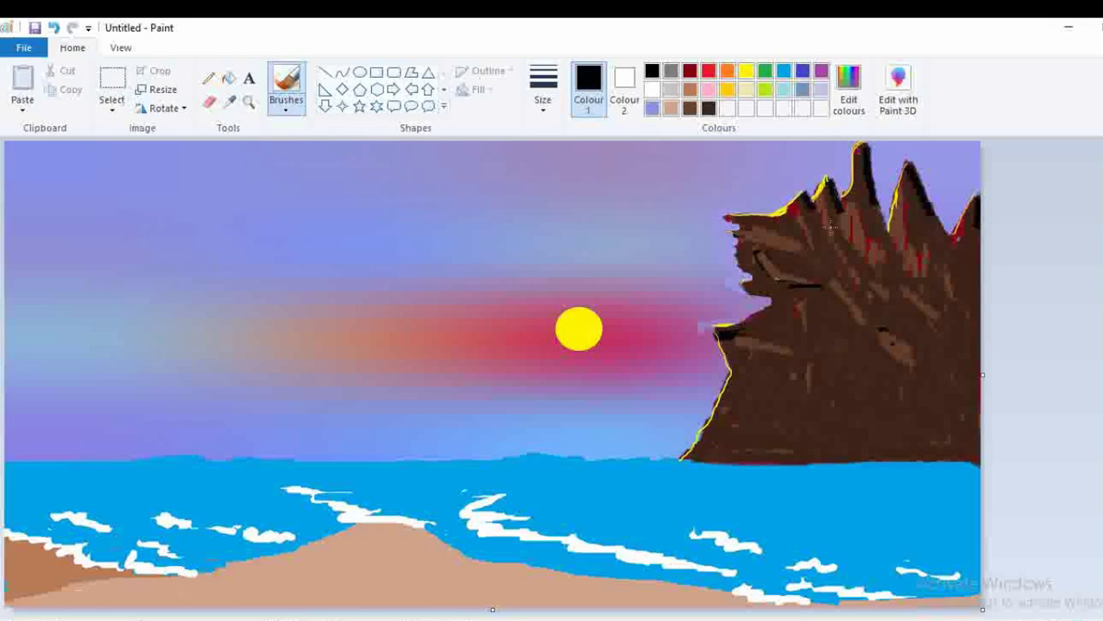
mouse_move(827, 287)
left_mouse_down()
mouse_move(787, 290)
mouse_move(806, 292)
left_mouse_up()
Touch up the sky at the cliff's notch with sampled purple and add medium brown highlights over the upper cliff face
left_click(229, 102)
left_click(705, 336)
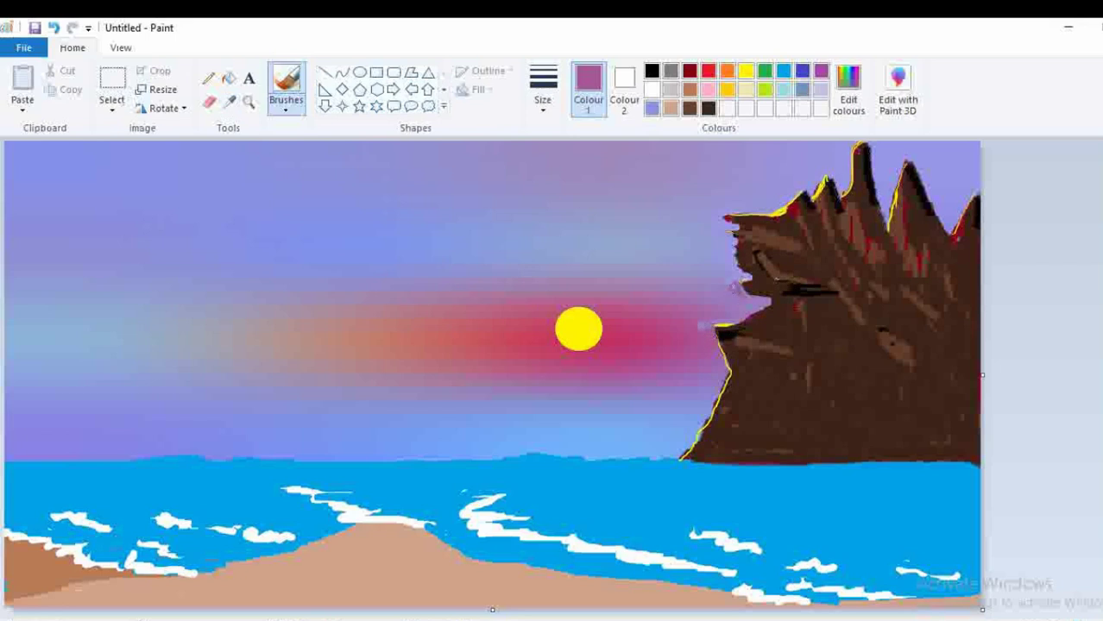
left_click(690, 108)
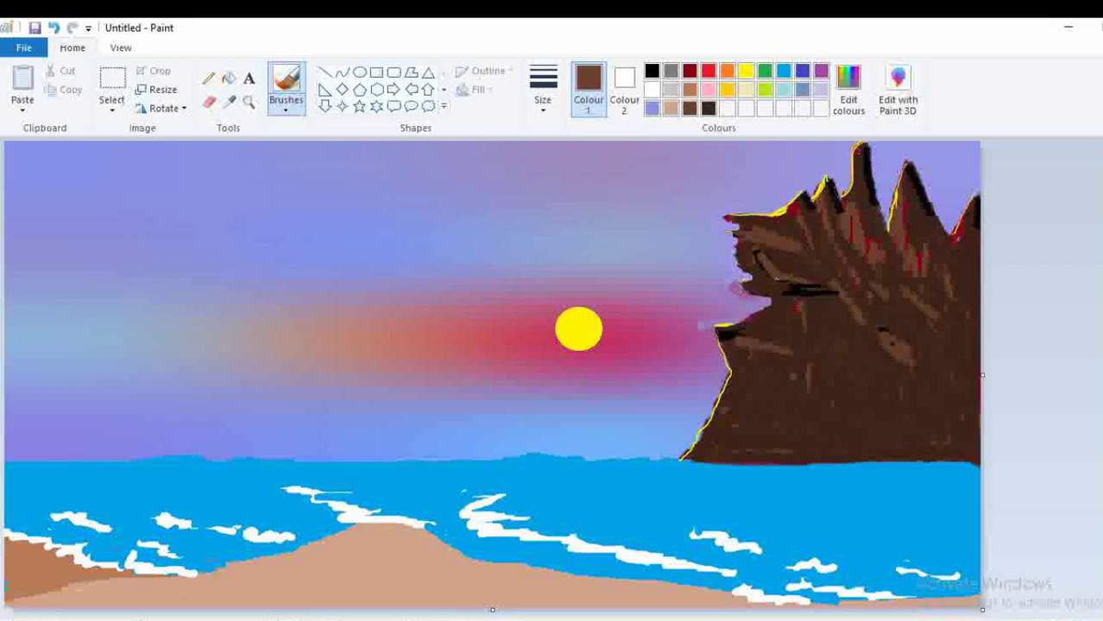
mouse_move(763, 309)
left_mouse_down()
mouse_move(822, 309)
mouse_move(801, 295)
mouse_move(826, 303)
left_mouse_up()
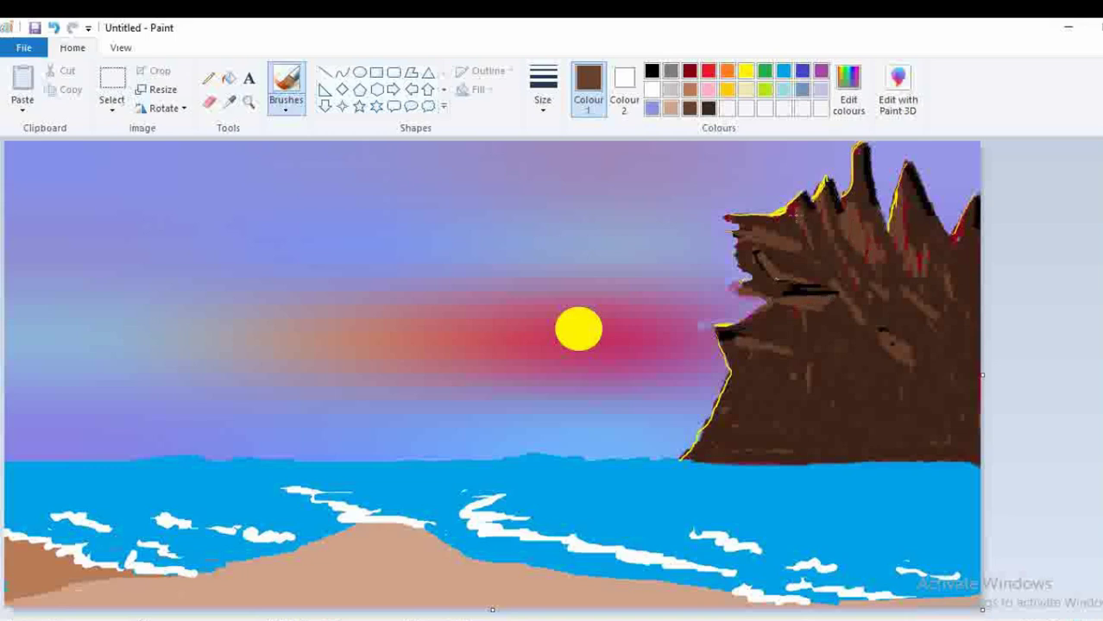
left_click_drag(796, 222, 822, 269)
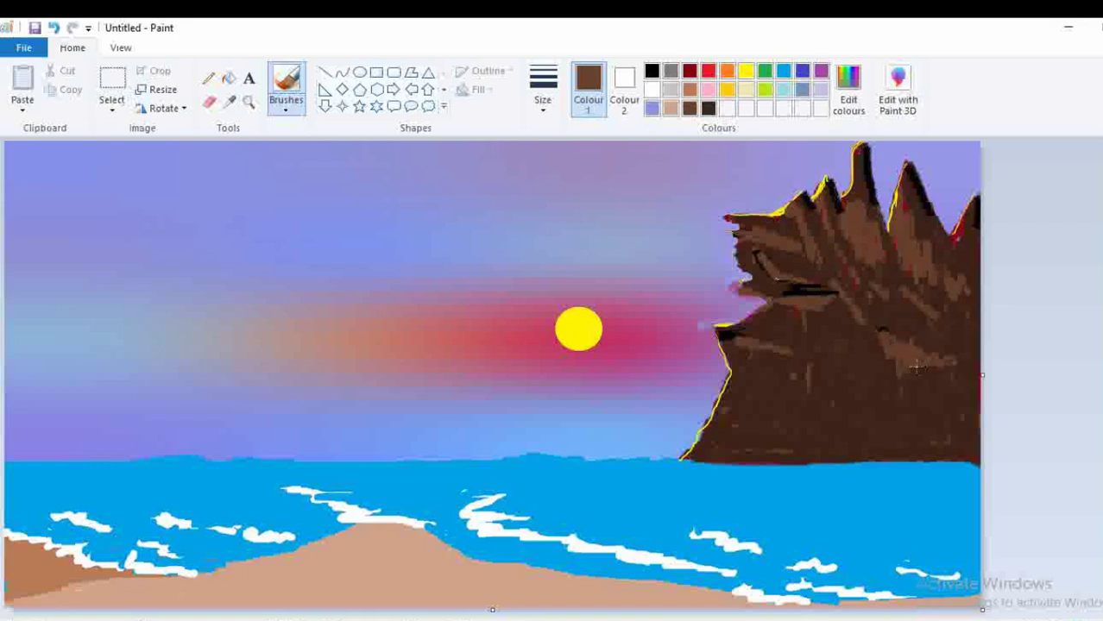
Paint a black shadow with an upright and a short ledge line at the cliff's lower left base
left_click(652, 70)
mouse_move(677, 453)
left_mouse_down()
mouse_move(732, 437)
mouse_move(791, 450)
mouse_move(766, 455)
left_mouse_up()
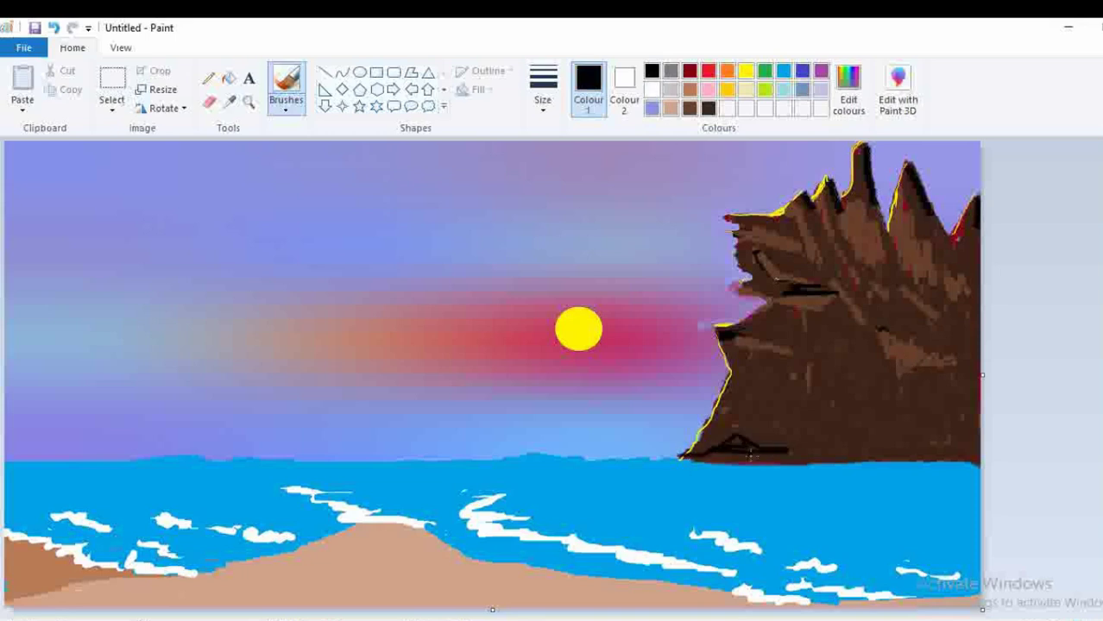
mouse_move(736, 433)
left_mouse_down()
mouse_move(716, 457)
mouse_move(760, 454)
mouse_move(721, 460)
mouse_move(754, 458)
mouse_move(730, 459)
mouse_move(752, 456)
mouse_move(739, 441)
mouse_move(766, 462)
left_mouse_up()
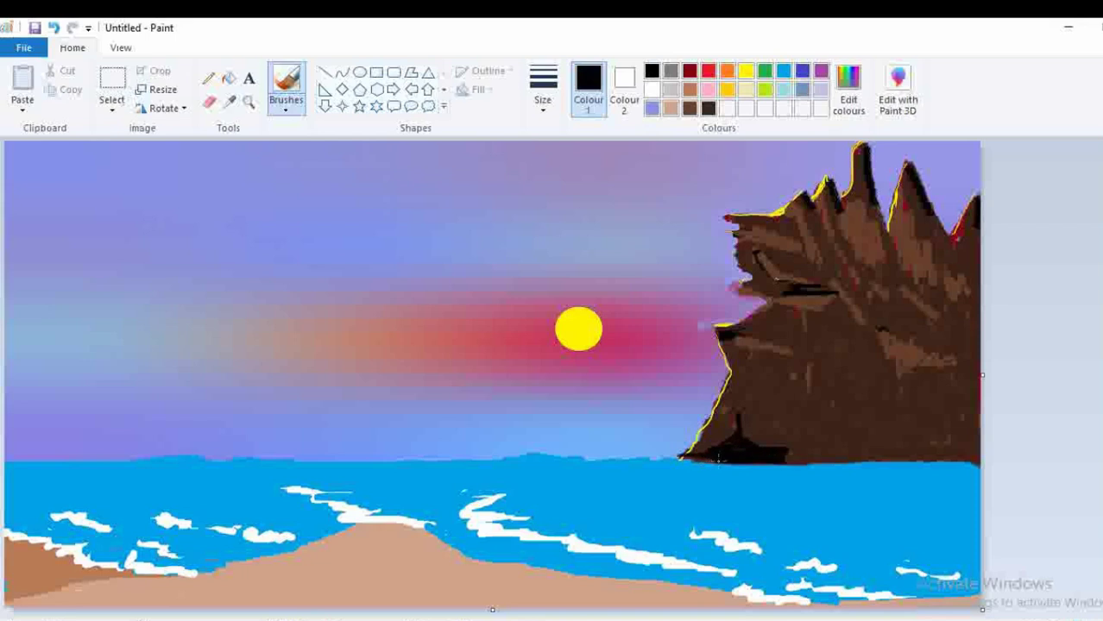
mouse_move(732, 440)
left_mouse_down()
mouse_move(739, 407)
mouse_move(775, 418)
mouse_move(736, 412)
mouse_move(782, 420)
left_mouse_up()
left_click_drag(730, 460, 692, 459)
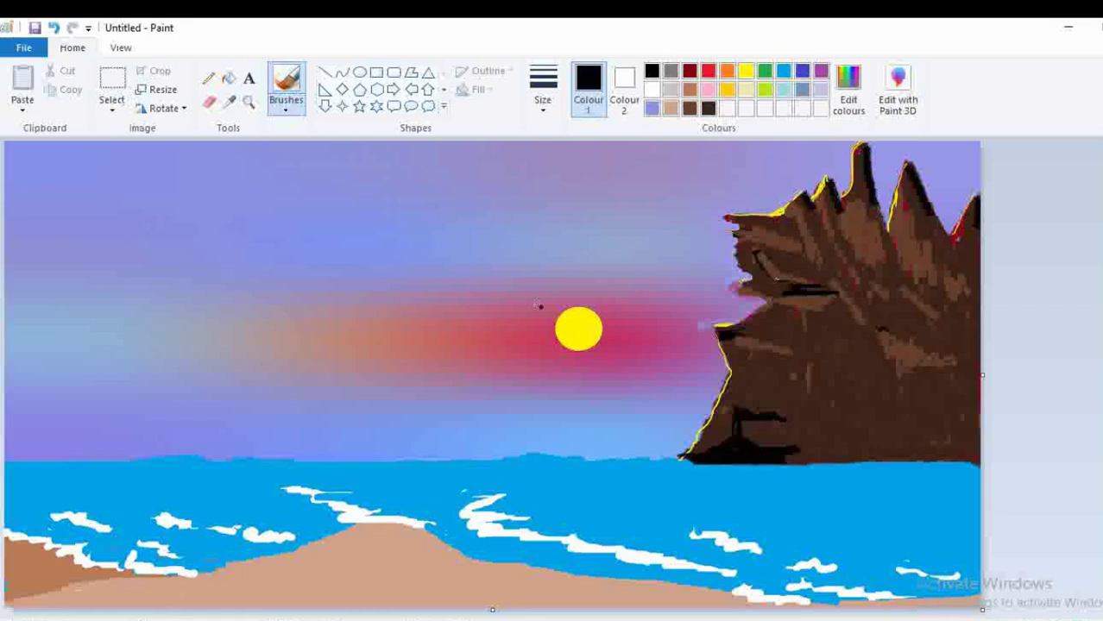
Redraw the waterline along the cliff's base with sea blue
left_click(783, 71)
left_click_drag(678, 462, 792, 458)
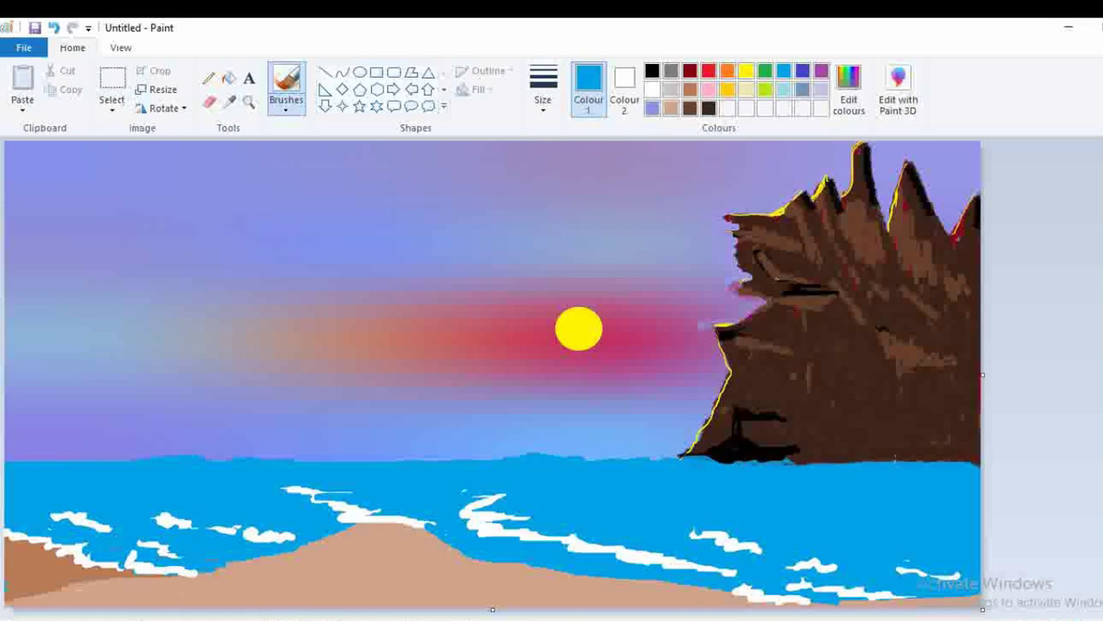
left_click_drag(867, 459, 901, 461)
Spray green vegetation along the right part of the cliff's base with the Airbrush
left_click(764, 70)
left_click(286, 105)
left_click(389, 138)
left_click(816, 451)
mouse_move(830, 457)
left_mouse_down()
mouse_move(806, 451)
mouse_move(863, 456)
mouse_move(876, 450)
mouse_move(871, 436)
mouse_move(906, 455)
mouse_move(894, 459)
mouse_move(893, 411)
mouse_move(893, 448)
mouse_move(918, 392)
mouse_move(928, 445)
mouse_move(958, 450)
mouse_move(943, 389)
mouse_move(946, 451)
mouse_move(930, 454)
mouse_move(972, 460)
mouse_move(967, 397)
mouse_move(977, 460)
mouse_move(989, 459)
left_mouse_up()
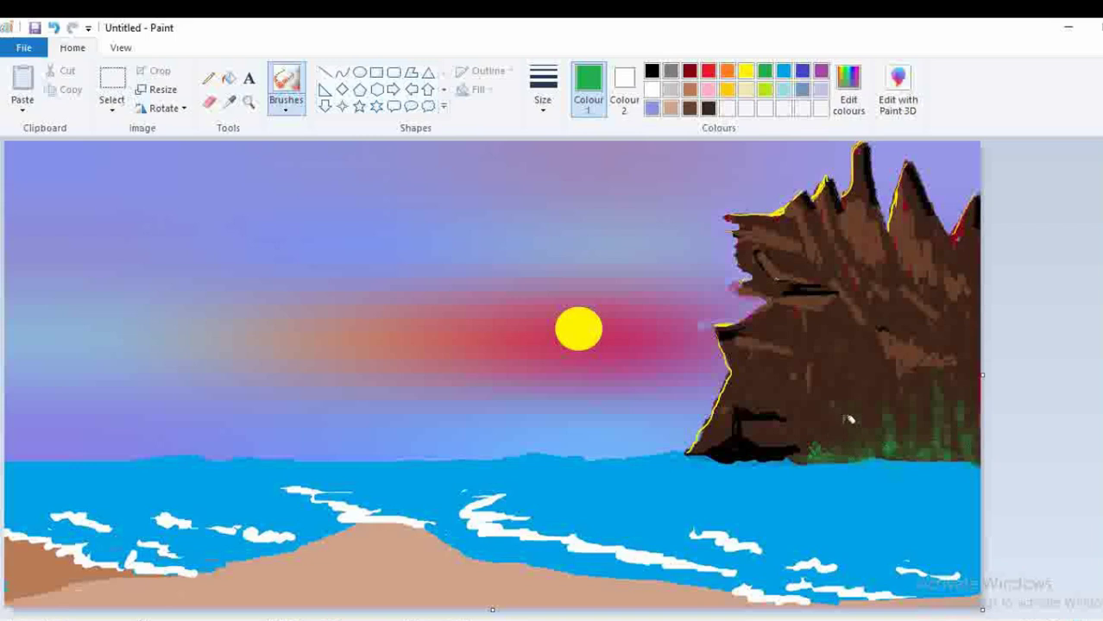
Spray patches of green vegetation higher up on the cliff's middle and right face
mouse_move(832, 406)
left_mouse_down()
mouse_move(813, 449)
mouse_move(822, 403)
mouse_move(821, 424)
mouse_move(837, 437)
mouse_move(818, 439)
mouse_move(826, 411)
left_mouse_up()
mouse_move(900, 343)
left_mouse_down()
mouse_move(908, 338)
mouse_move(919, 356)
mouse_move(904, 352)
mouse_move(931, 359)
left_mouse_up()
mouse_move(800, 358)
left_mouse_down()
mouse_move(790, 335)
mouse_move(795, 347)
left_mouse_up()
mouse_move(889, 281)
left_mouse_down()
mouse_move(878, 256)
mouse_move(893, 302)
left_mouse_up()
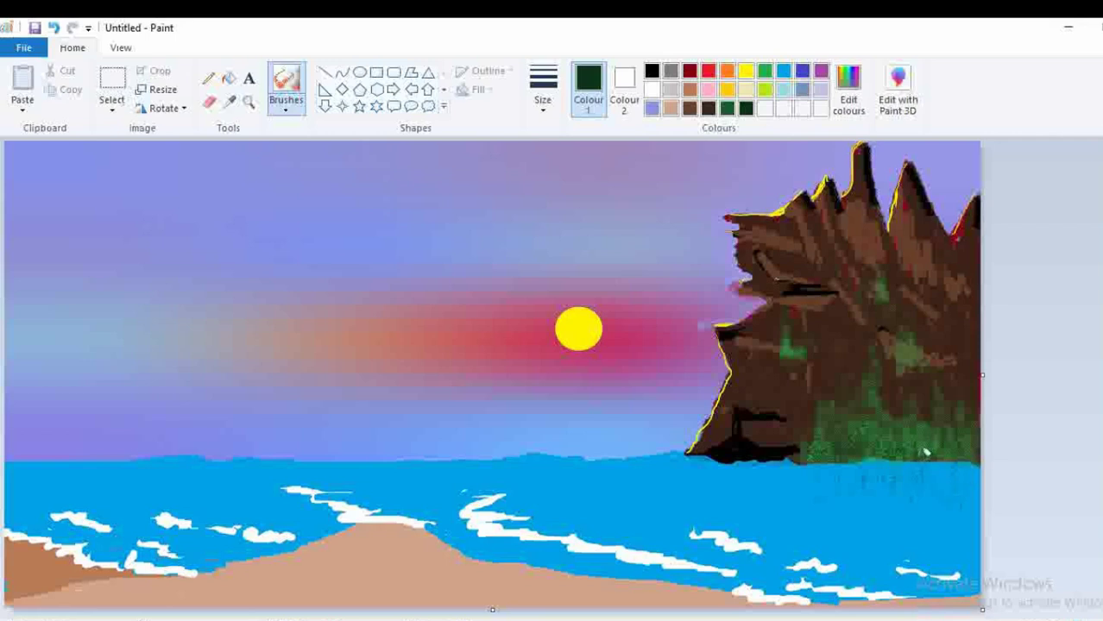
Mix a still darker green and add it to the custom colours
left_click(849, 87)
left_click_drag(768, 358, 769, 365)
left_click(731, 455)
left_click(450, 452)
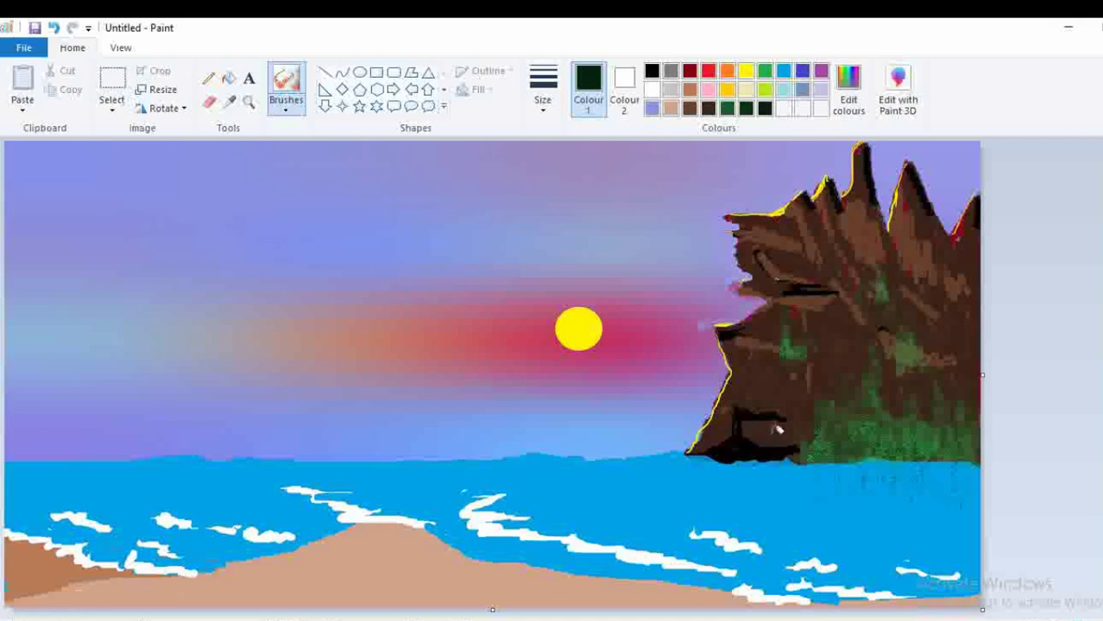
Spray lime highlights over the vegetation and above the black shadow at the cliff's base, and switch back to green
left_click(765, 89)
mouse_move(754, 439)
left_mouse_down()
mouse_move(828, 444)
mouse_move(827, 406)
left_mouse_up()
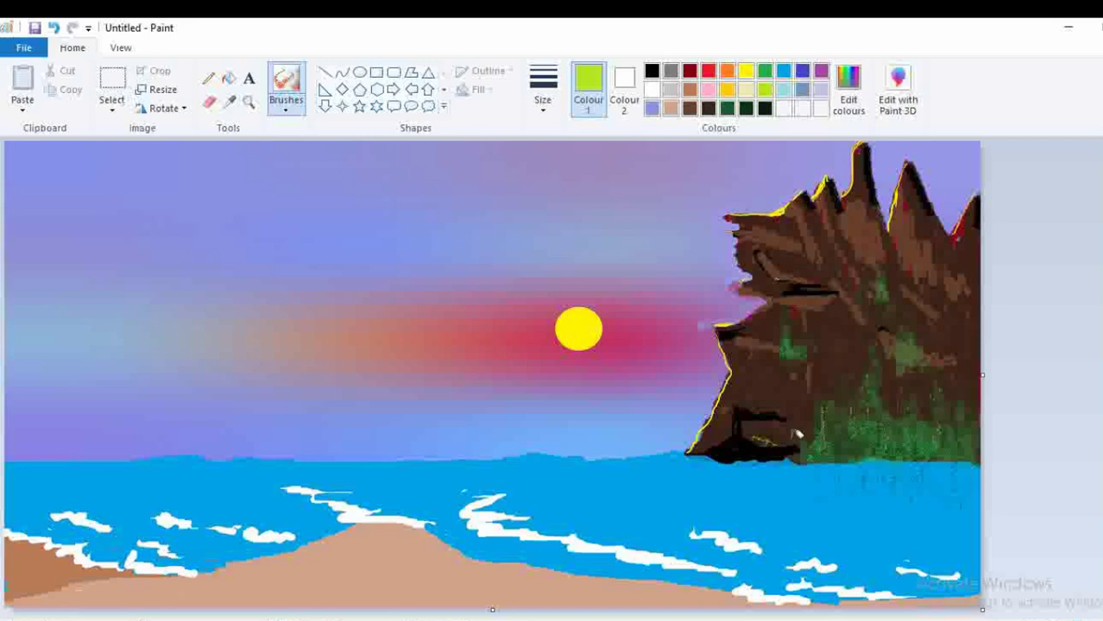
mouse_move(789, 441)
left_mouse_down()
mouse_move(715, 444)
mouse_move(690, 425)
mouse_move(719, 440)
mouse_move(728, 429)
mouse_move(779, 444)
left_mouse_up()
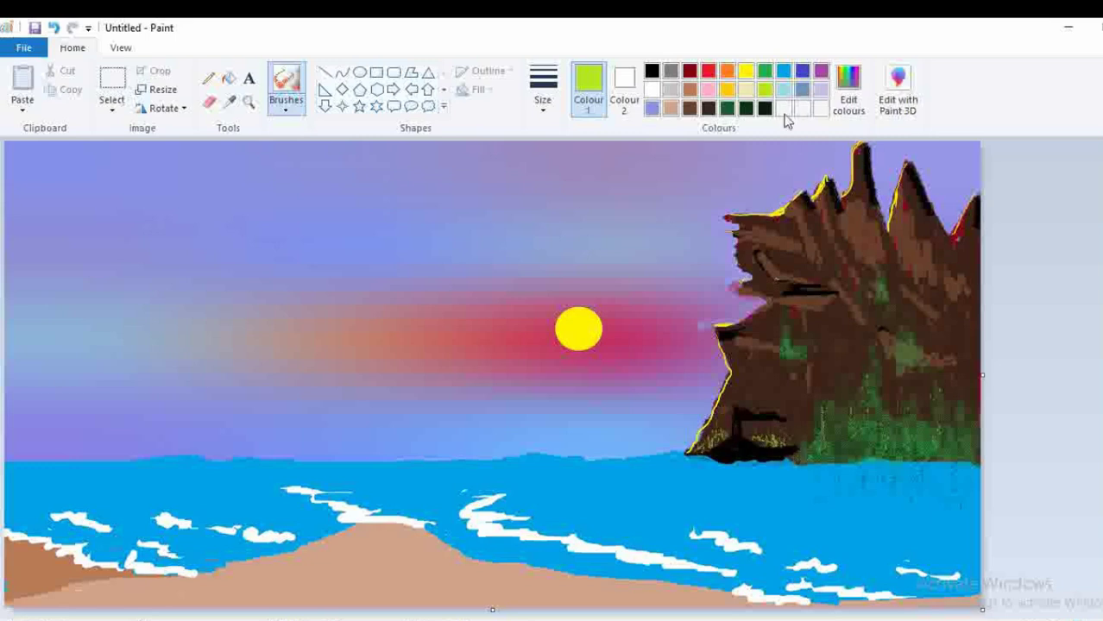
left_click(765, 70)
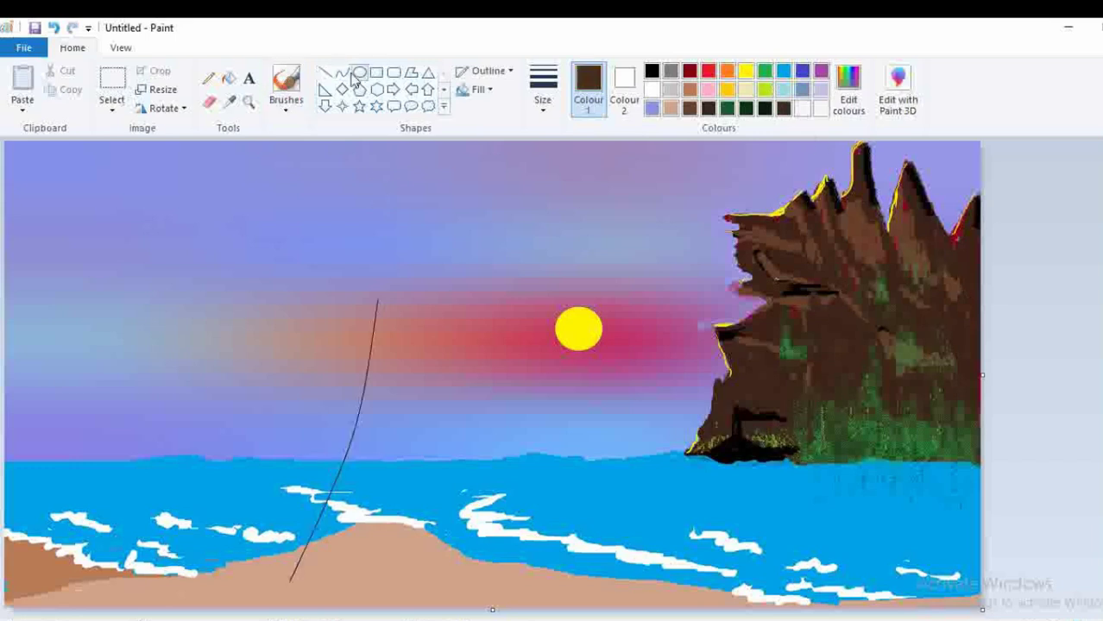
left_click(343, 72)
mouse_move(436, 591)
left_mouse_down()
mouse_move(554, 438)
mouse_move(556, 399)
left_mouse_up()
left_click_drag(527, 480, 519, 530)
left_click(360, 73)
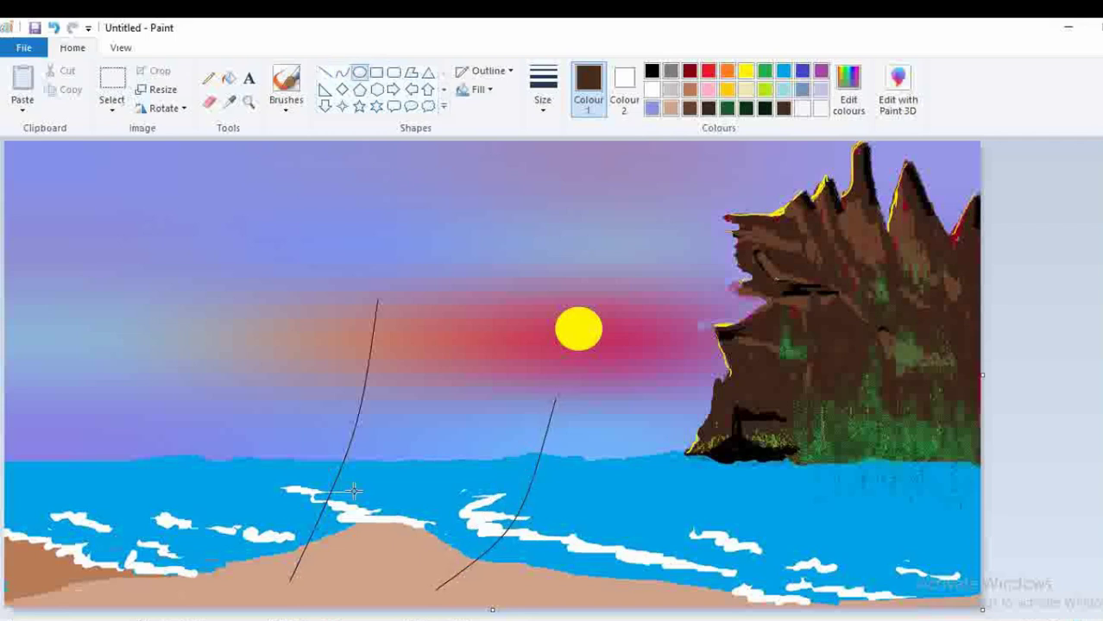
left_click_drag(377, 589, 346, 509)
key("ctrl+z")
key("ctrl+z")
key("ctrl+z")
Choose the Line tool and set a thick line width for drawing the palm trunks
left_click(325, 73)
left_click(542, 87)
left_click(553, 238)
left_click_drag(296, 592, 412, 386)
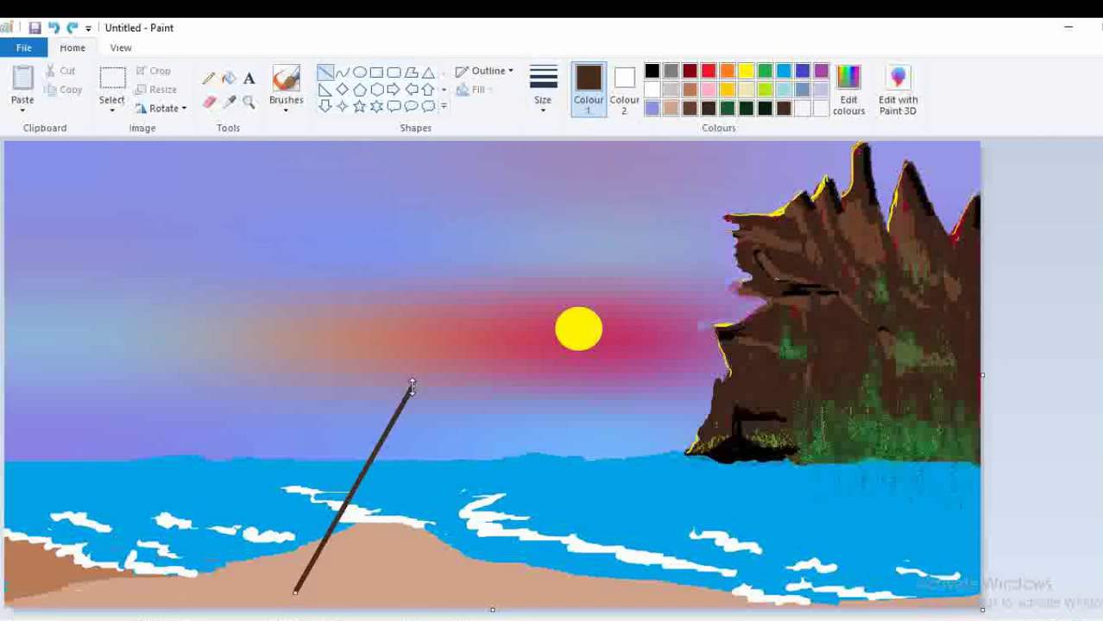
left_click_drag(349, 489, 359, 504)
key("ctrl+z")
key("ctrl+z")
mouse_move(383, 383)
left_mouse_down()
mouse_move(312, 576)
mouse_move(288, 591)
mouse_move(317, 576)
left_mouse_up()
left_click_drag(385, 384, 395, 312)
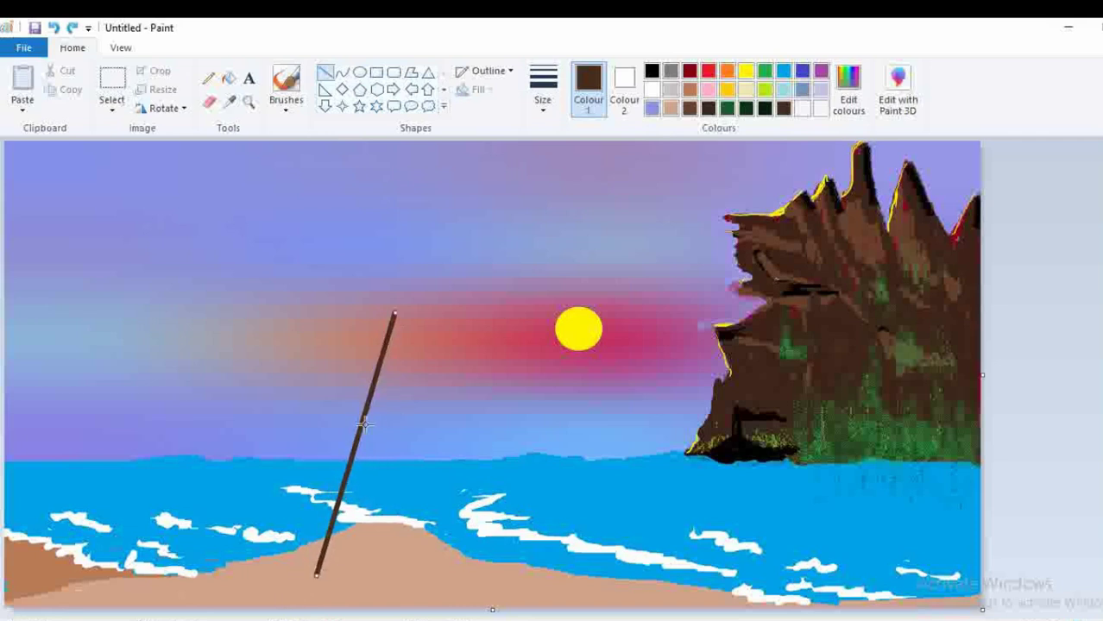
mouse_move(442, 583)
left_mouse_down()
mouse_move(566, 468)
mouse_move(611, 374)
left_mouse_up()
key("ctrl+z")
key("ctrl+z")
Draw a thick dark brown curved palm trunk rising from the sand mound and leaning right toward the sun
left_click(342, 71)
left_click_drag(311, 589, 460, 336)
left_click_drag(397, 460, 404, 489)
Try a straight dark brown trunk slanting from the horizon below the sun down to the sand, and undo it
left_click(364, 74)
left_click(326, 74)
left_click_drag(530, 446, 624, 598)
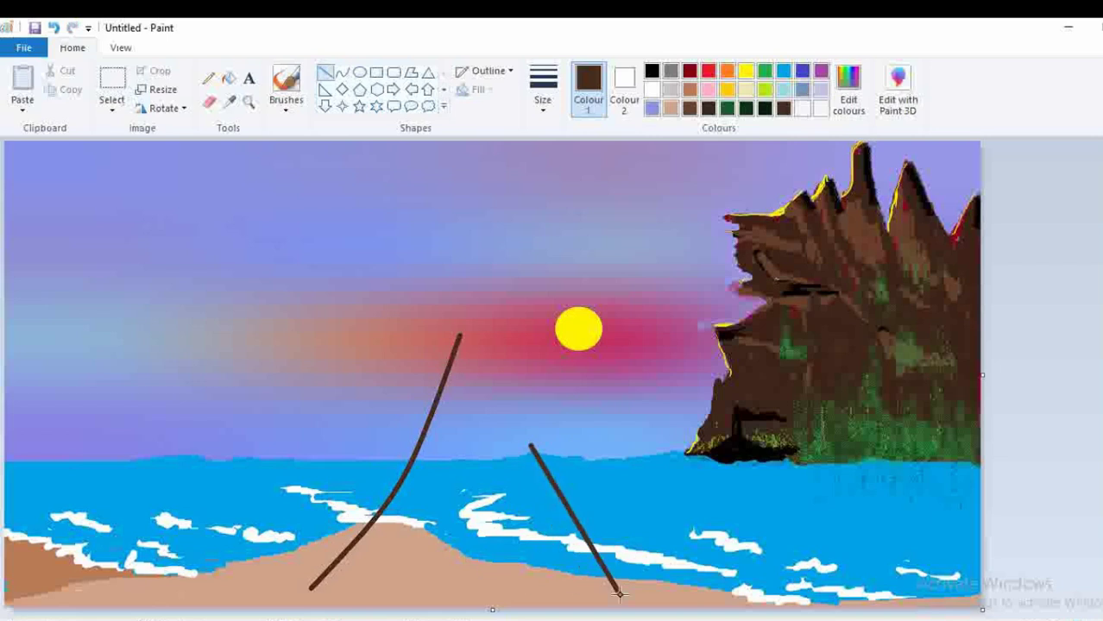
key("ctrl+z")
Draw a short curved dark brown trunk on the sand to the right, leaning left over the foam
left_click(342, 71)
mouse_move(491, 471)
left_mouse_down()
mouse_move(525, 559)
mouse_move(583, 601)
left_mouse_up()
left_click_drag(545, 552, 533, 565)
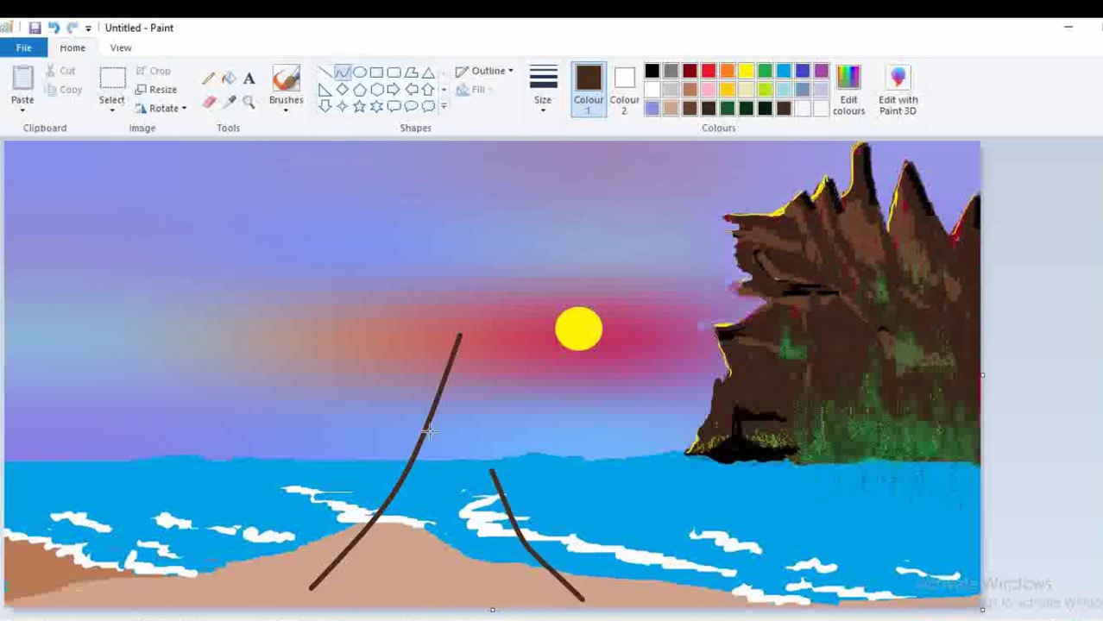
Draw a tall, slightly slanted dark brown trunk between the two curved trunks, reaching high into the sky
left_click_drag(451, 581, 491, 196)
mouse_move(452, 574)
left_mouse_down()
mouse_move(449, 602)
mouse_move(427, 595)
mouse_move(504, 183)
left_mouse_up()
key("ctrl+z")
left_click(394, 73)
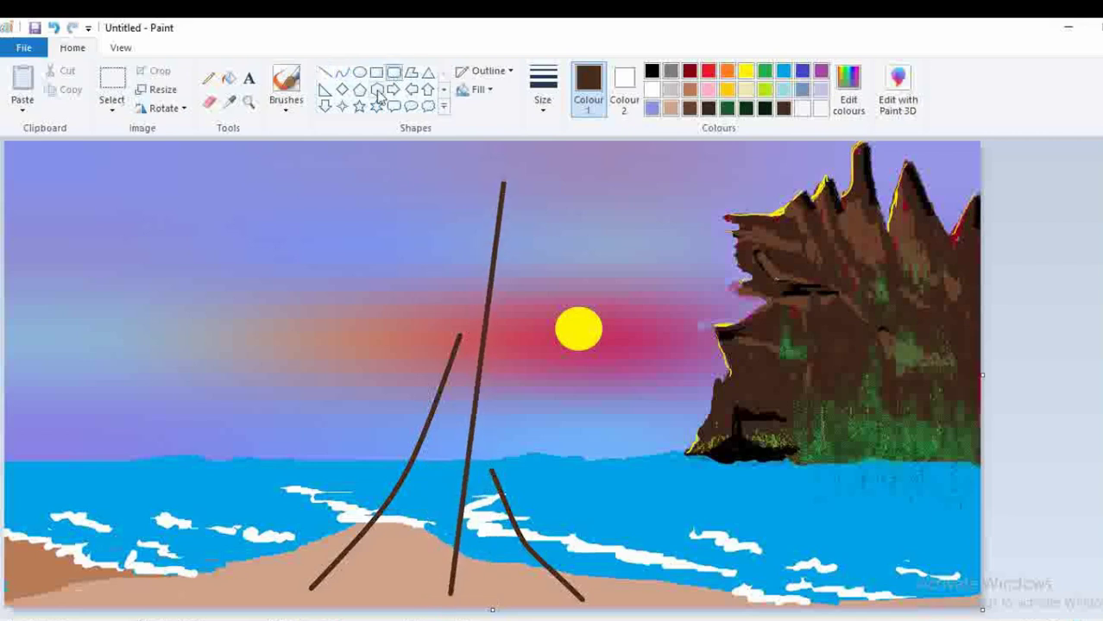
Sketch jagged palm frond outlines with the Pencil around the tops of the left trunk and the short right trunk
left_click(208, 78)
left_click(543, 86)
left_click(559, 237)
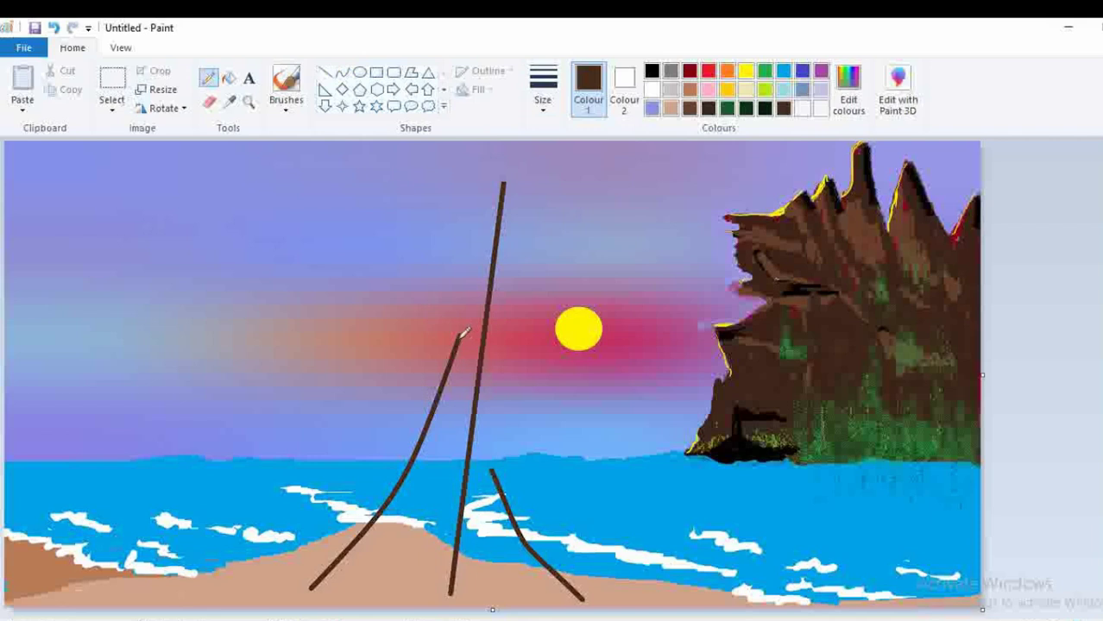
mouse_move(401, 371)
left_mouse_down()
mouse_move(431, 322)
mouse_move(459, 332)
mouse_move(440, 308)
mouse_move(376, 325)
mouse_move(392, 299)
left_mouse_up()
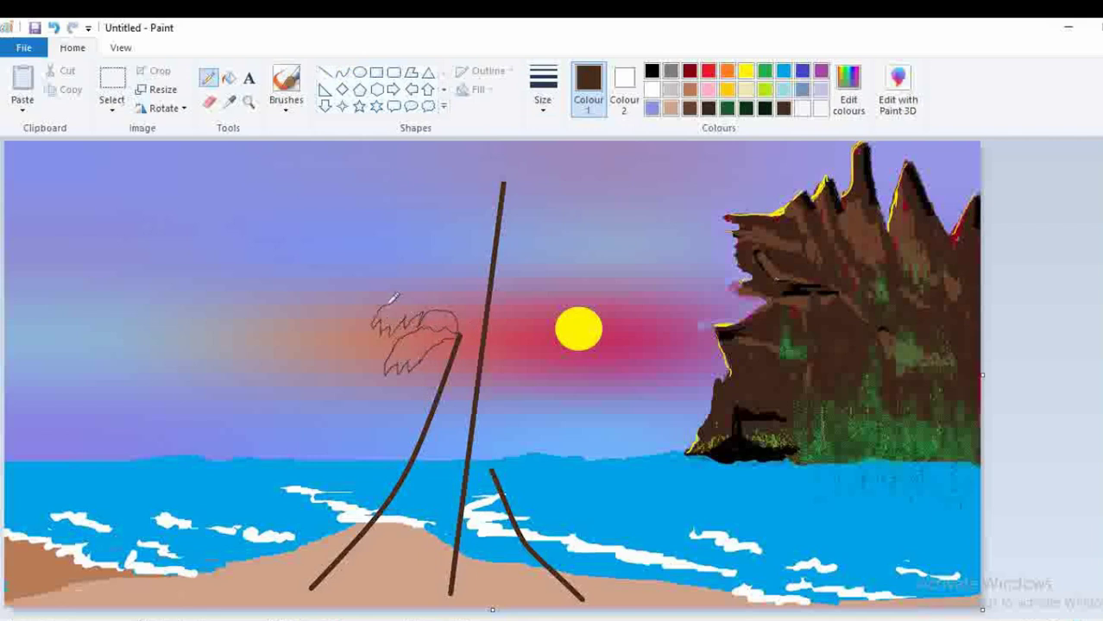
mouse_move(460, 337)
left_mouse_down()
mouse_move(453, 404)
mouse_move(457, 386)
left_mouse_up()
mouse_move(452, 344)
left_mouse_down()
mouse_move(425, 400)
mouse_move(427, 371)
mouse_move(448, 336)
mouse_move(465, 334)
mouse_move(460, 264)
mouse_move(448, 293)
mouse_move(465, 330)
left_mouse_up()
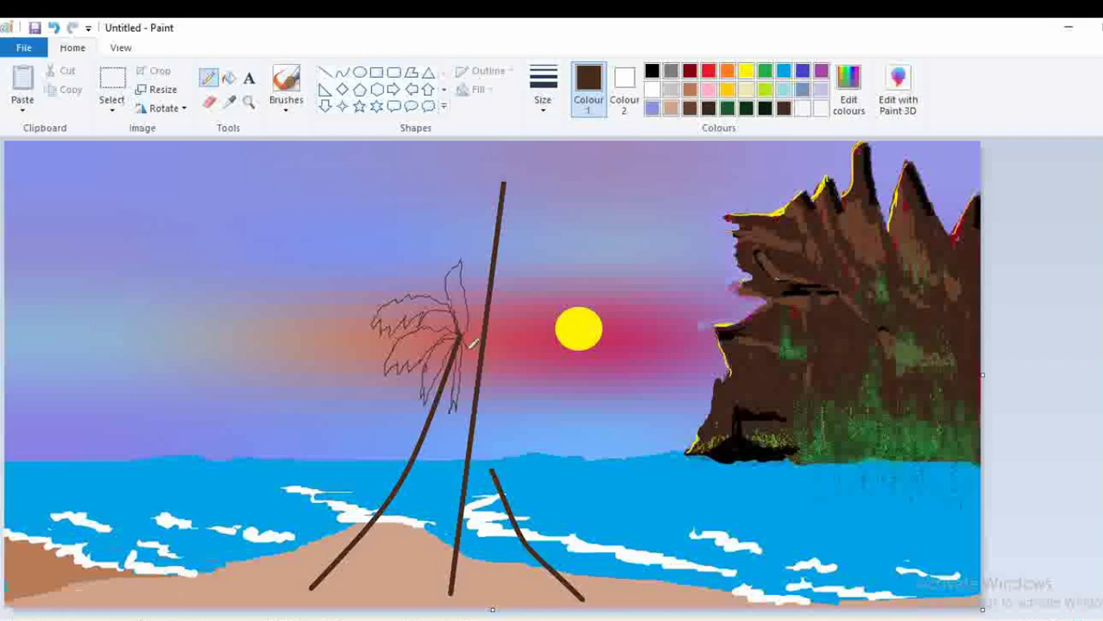
mouse_move(491, 472)
left_mouse_down()
mouse_move(482, 534)
mouse_move(496, 479)
mouse_move(500, 502)
mouse_move(485, 500)
mouse_move(480, 533)
left_mouse_up()
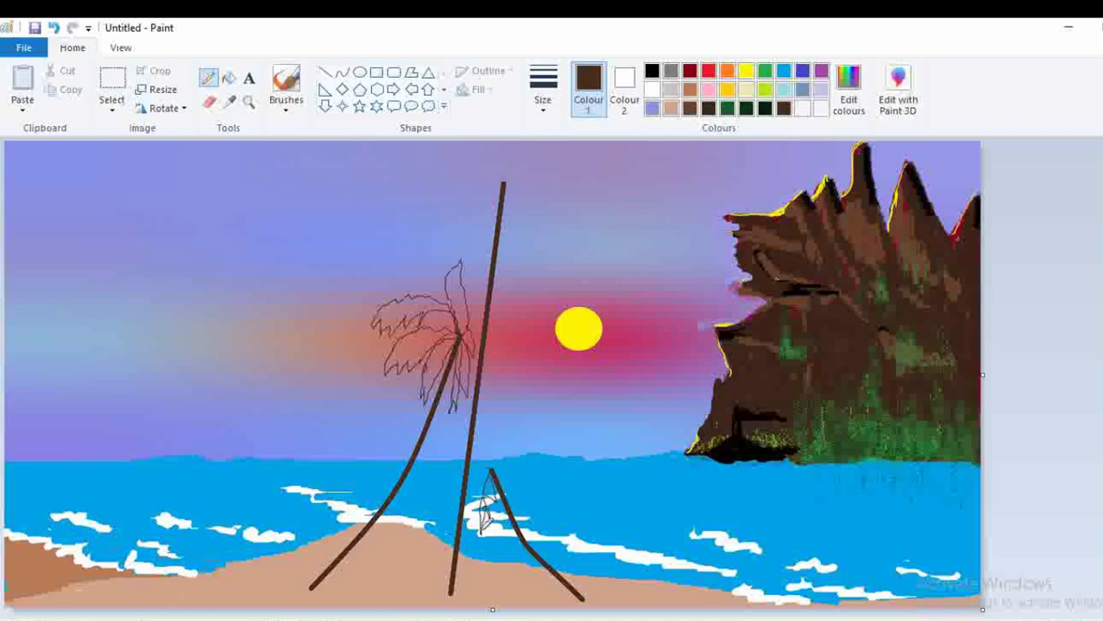
mouse_move(494, 466)
left_mouse_down()
mouse_move(526, 463)
mouse_move(539, 485)
left_mouse_up()
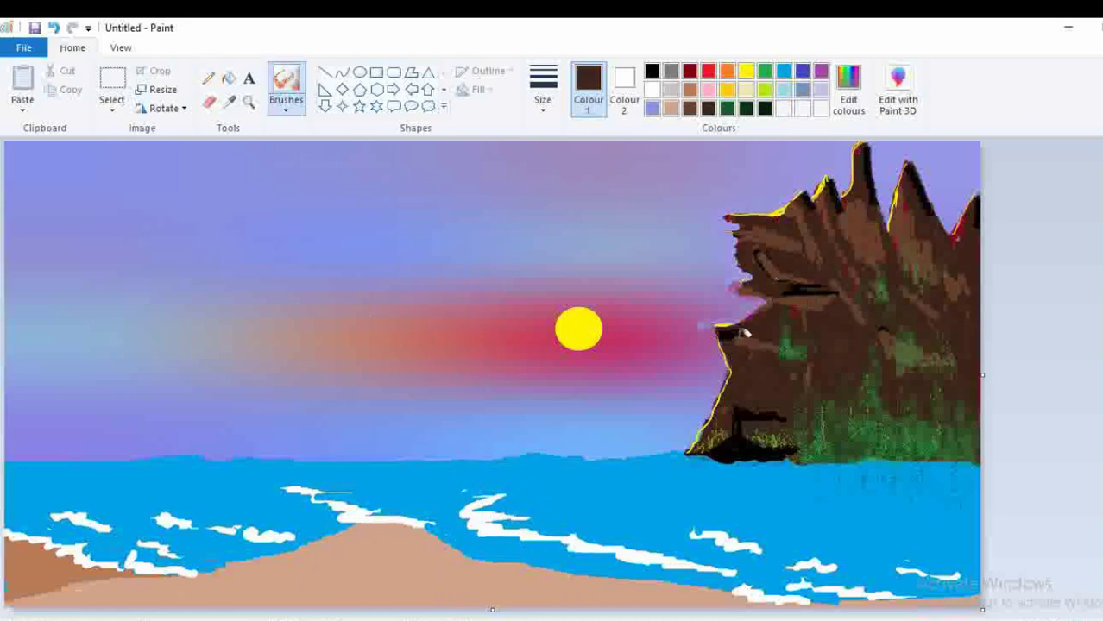
Brush dark brown over the yellow highlight along the cliff's lower flank facing the sun
left_click(286, 111)
left_click(286, 138)
left_click_drag(714, 380, 711, 427)
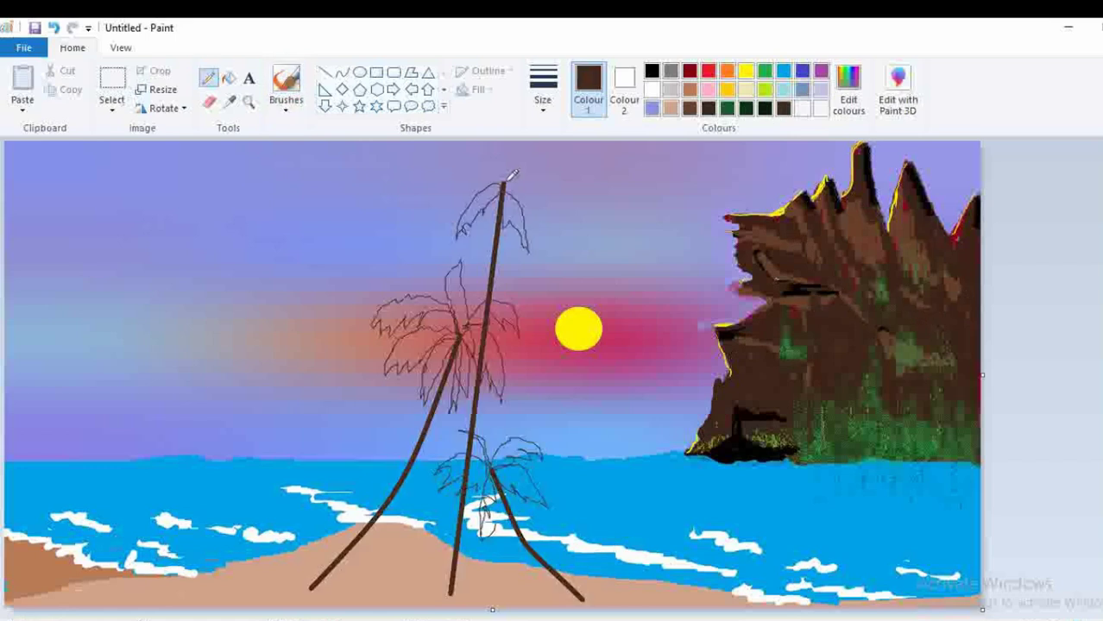
Sketch the drooping and upper frond outlines around the top of the tallest trunk
mouse_move(518, 179)
left_mouse_down()
mouse_move(463, 168)
mouse_move(447, 197)
left_mouse_up()
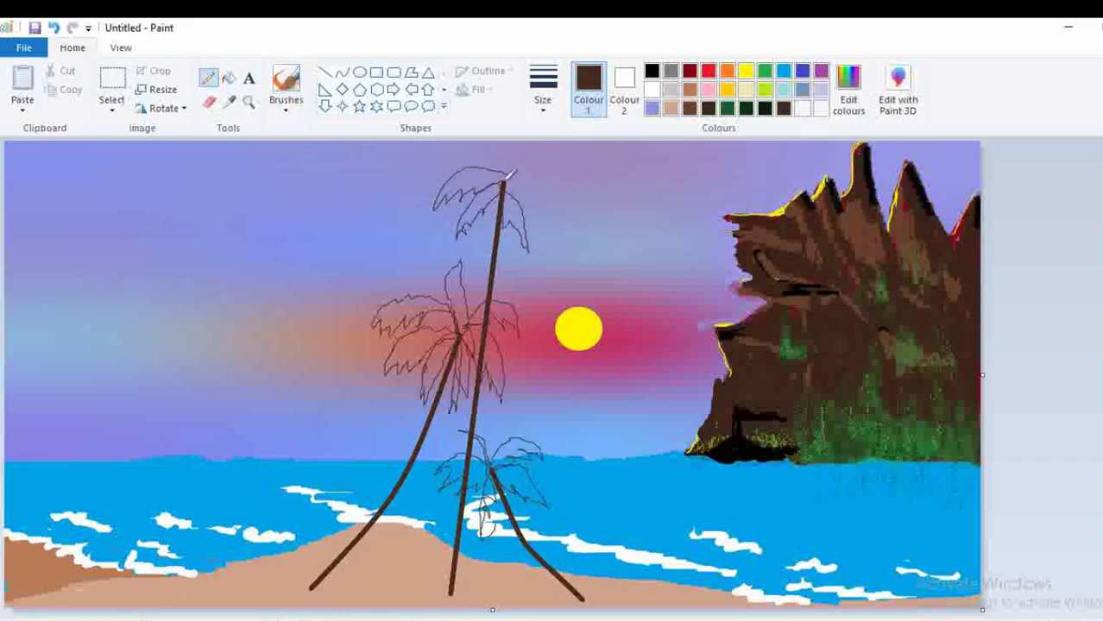
mouse_move(526, 172)
left_mouse_down()
mouse_move(563, 208)
mouse_move(503, 185)
mouse_move(515, 204)
mouse_move(524, 191)
mouse_move(511, 169)
mouse_move(550, 152)
mouse_move(562, 167)
mouse_move(511, 175)
mouse_move(471, 153)
left_mouse_up()
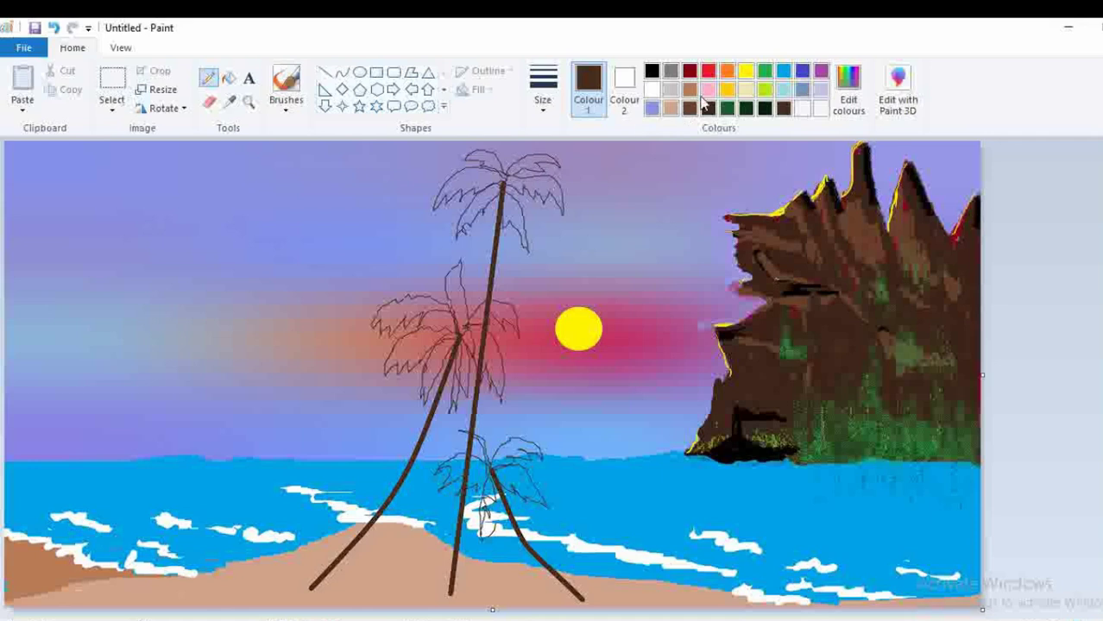
Fill the frond outlines of the short palm with solid black brush strokes
left_click(765, 73)
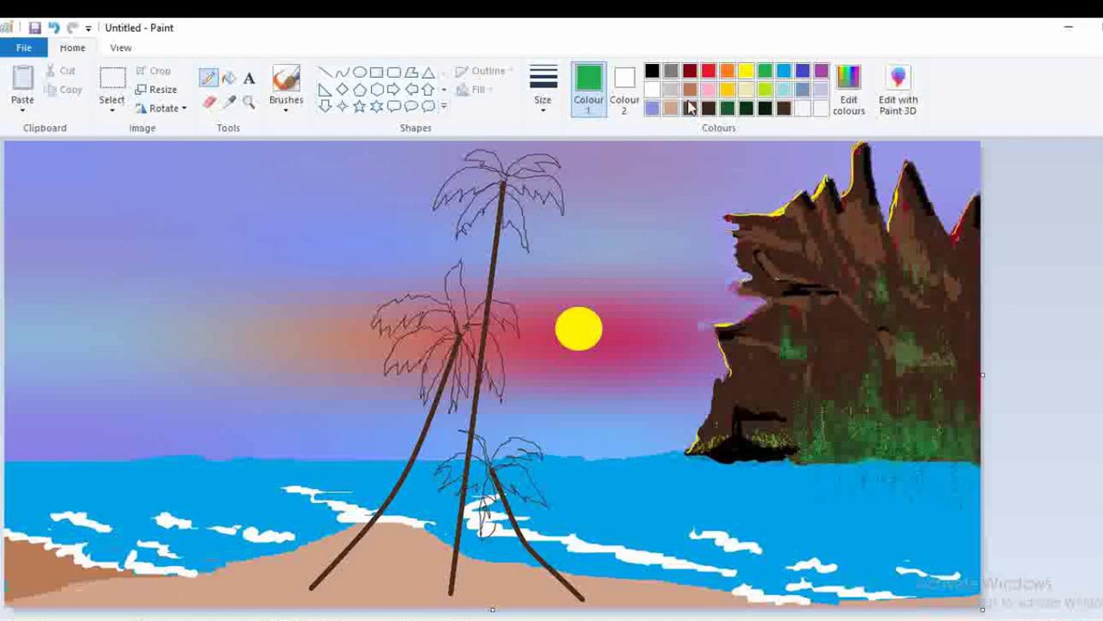
left_click(652, 72)
left_click(282, 115)
left_click(286, 136)
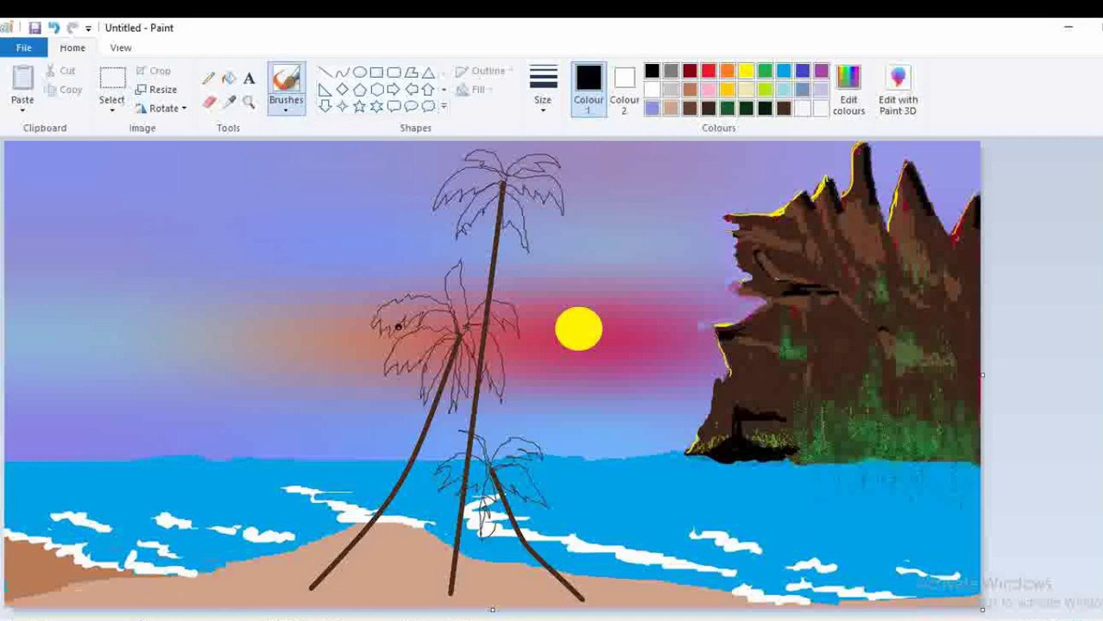
left_click(248, 101)
left_click(477, 475)
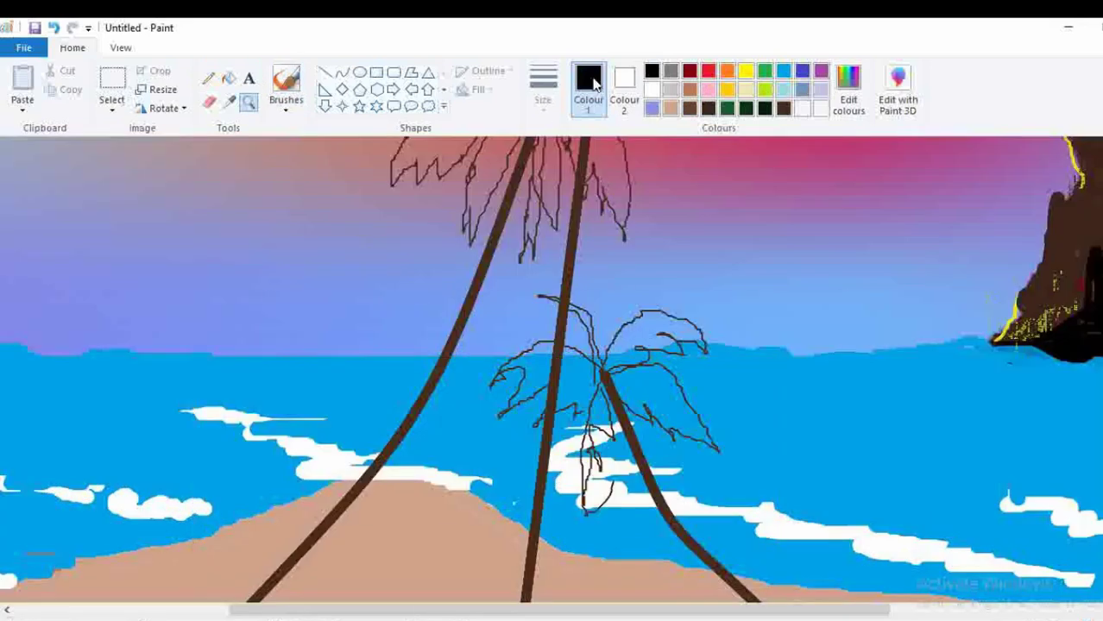
left_click(286, 108)
left_click(288, 136)
mouse_move(530, 356)
left_mouse_down()
mouse_move(588, 377)
mouse_move(548, 354)
mouse_move(517, 355)
mouse_move(497, 378)
mouse_move(511, 399)
mouse_move(542, 388)
mouse_move(541, 406)
mouse_move(563, 412)
mouse_move(585, 388)
mouse_move(524, 366)
left_mouse_up()
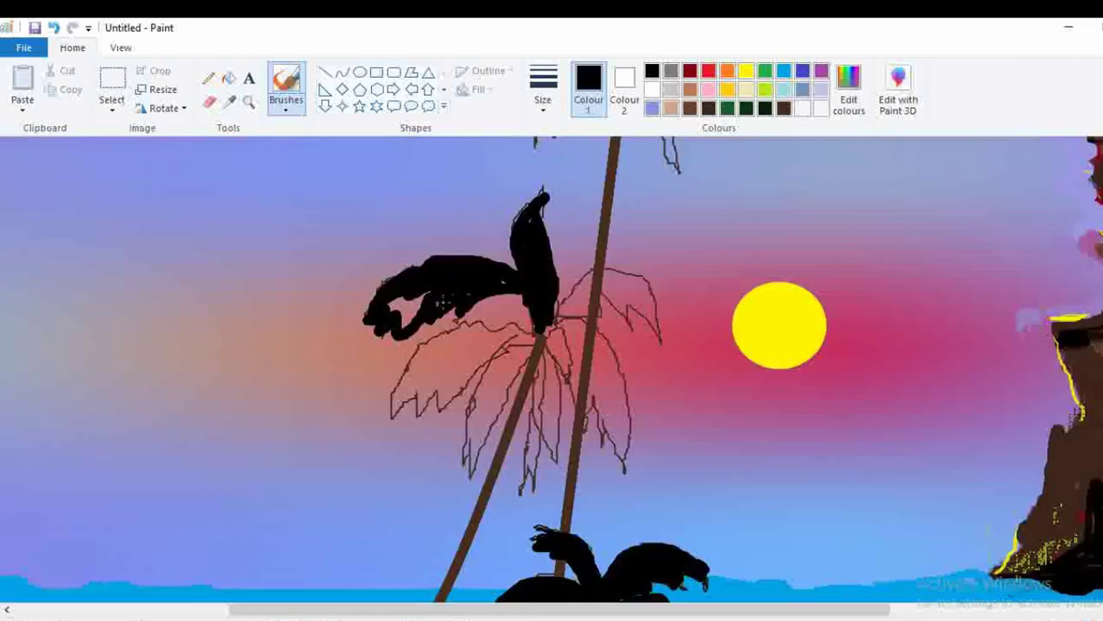
Fill all the frond outlines of the left palm with solid black brush strokes
mouse_move(425, 282)
left_mouse_down()
mouse_move(387, 306)
mouse_move(420, 307)
left_mouse_up()
mouse_move(556, 318)
left_mouse_down()
mouse_move(586, 275)
mouse_move(610, 270)
mouse_move(636, 278)
mouse_move(662, 330)
mouse_move(608, 297)
mouse_move(563, 311)
mouse_move(593, 283)
mouse_move(623, 283)
mouse_move(629, 297)
mouse_move(578, 302)
left_mouse_up()
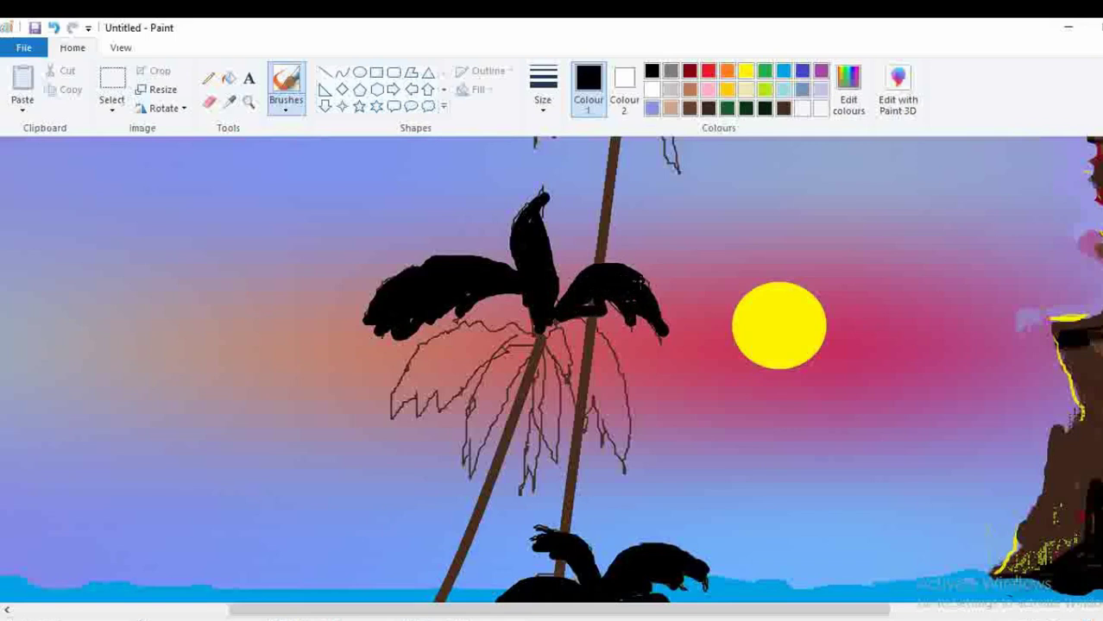
mouse_move(535, 333)
left_mouse_down()
mouse_move(445, 334)
mouse_move(404, 367)
mouse_move(393, 412)
mouse_move(414, 391)
mouse_move(416, 409)
mouse_move(536, 342)
mouse_move(436, 352)
mouse_move(529, 341)
mouse_move(486, 333)
mouse_move(425, 368)
mouse_move(438, 376)
mouse_move(481, 354)
mouse_move(442, 390)
left_mouse_up()
mouse_move(513, 353)
left_mouse_down()
mouse_move(475, 453)
mouse_move(527, 347)
mouse_move(492, 427)
mouse_move(488, 362)
mouse_move(469, 453)
mouse_move(503, 344)
mouse_move(570, 322)
mouse_move(619, 390)
mouse_move(630, 464)
mouse_move(556, 319)
mouse_move(544, 332)
mouse_move(578, 371)
mouse_move(596, 345)
mouse_move(618, 446)
mouse_move(540, 344)
mouse_move(555, 403)
mouse_move(549, 466)
mouse_move(526, 492)
mouse_move(539, 341)
mouse_move(535, 409)
mouse_move(552, 449)
mouse_move(531, 429)
left_mouse_up()
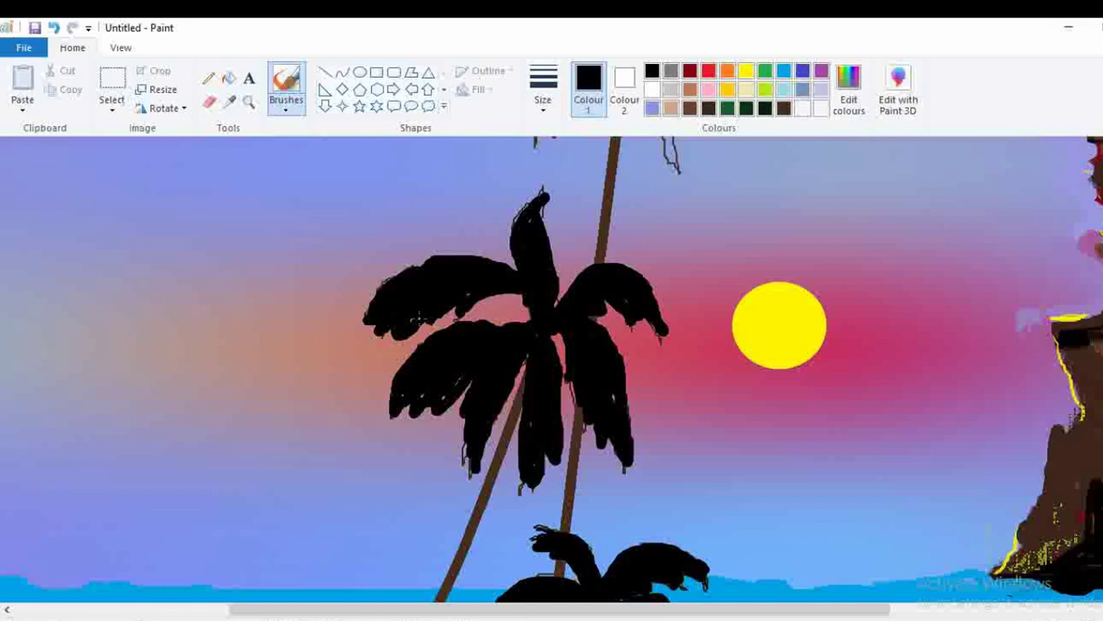
mouse_move(544, 238)
left_mouse_down()
mouse_move(547, 191)
mouse_move(568, 207)
left_mouse_up()
Fill all the frond outlines of the tallest palm with black and return to the full picture
scroll(611, 411, "up", 3)
mouse_move(626, 225)
left_mouse_down()
mouse_move(560, 193)
mouse_move(502, 248)
mouse_move(514, 263)
mouse_move(575, 242)
mouse_move(623, 207)
mouse_move(523, 233)
mouse_move(523, 245)
mouse_move(605, 220)
mouse_move(608, 245)
mouse_move(552, 293)
mouse_move(542, 328)
mouse_move(599, 244)
mouse_move(664, 289)
mouse_move(678, 358)
mouse_move(626, 287)
mouse_move(628, 242)
left_mouse_up()
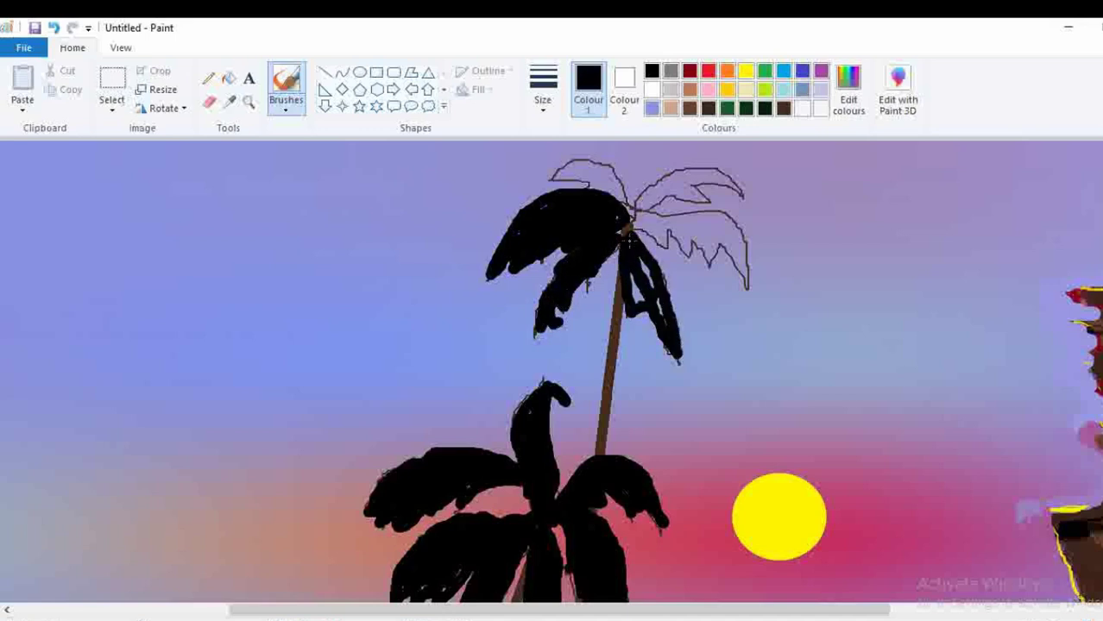
left_click_drag(645, 303, 654, 307)
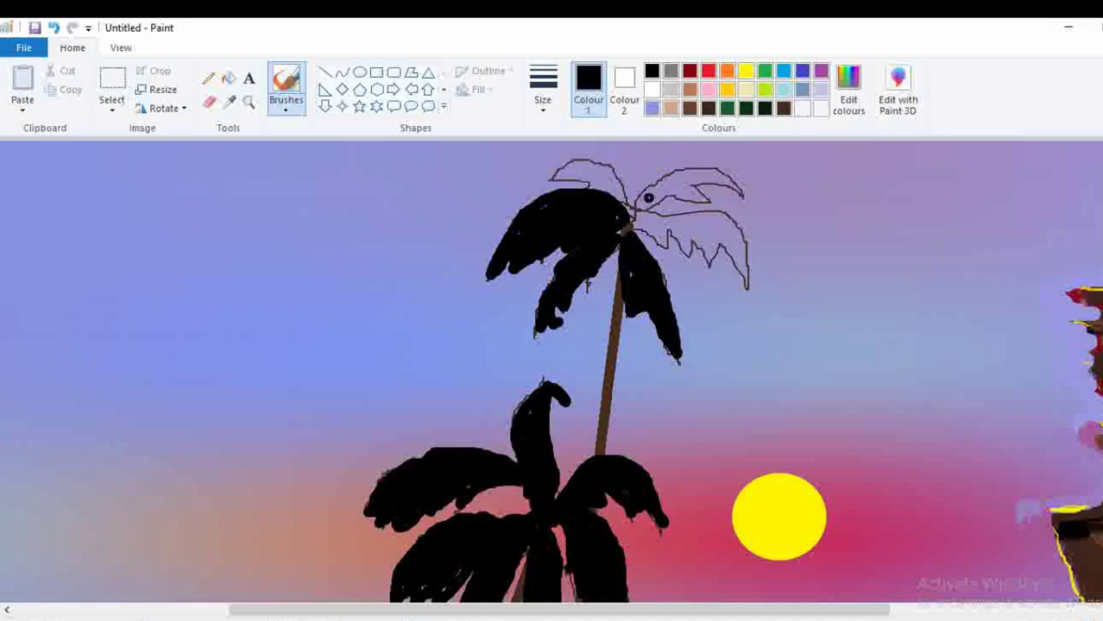
mouse_move(625, 207)
left_mouse_down()
mouse_move(608, 166)
mouse_move(556, 171)
mouse_move(595, 172)
mouse_move(610, 194)
mouse_move(681, 172)
mouse_move(707, 177)
mouse_move(656, 186)
mouse_move(684, 179)
mouse_move(666, 195)
mouse_move(698, 184)
left_mouse_up()
mouse_move(639, 211)
left_mouse_down()
mouse_move(686, 204)
mouse_move(715, 214)
mouse_move(750, 278)
mouse_move(647, 226)
mouse_move(686, 249)
mouse_move(694, 234)
mouse_move(725, 242)
mouse_move(711, 260)
mouse_move(740, 257)
mouse_move(747, 278)
mouse_move(722, 216)
mouse_move(720, 225)
left_mouse_up()
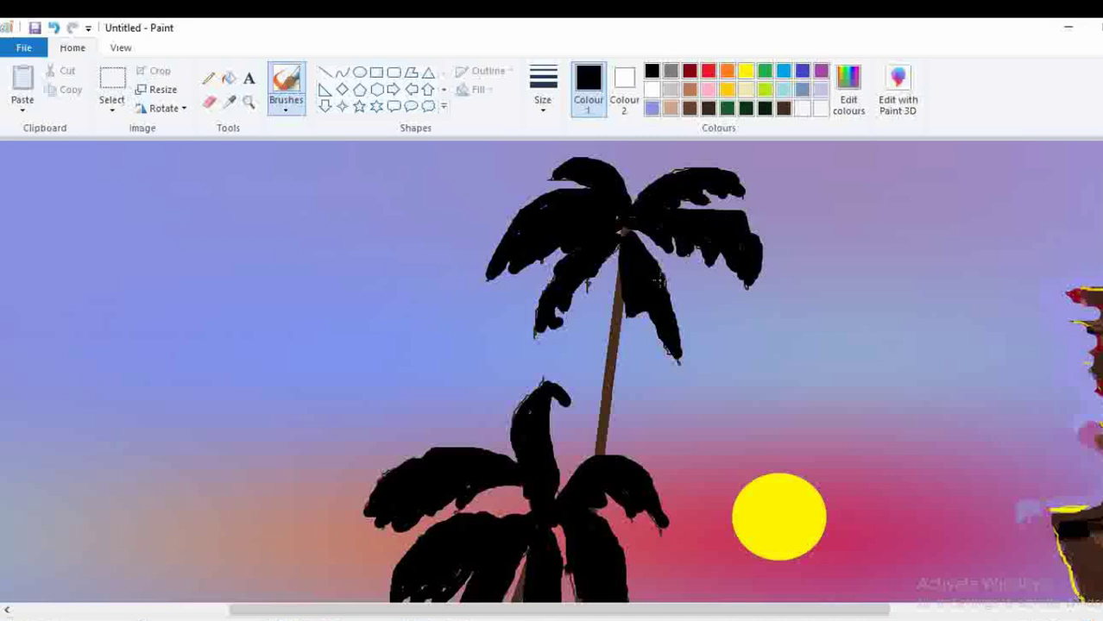
left_click(248, 101)
right_click(465, 291)
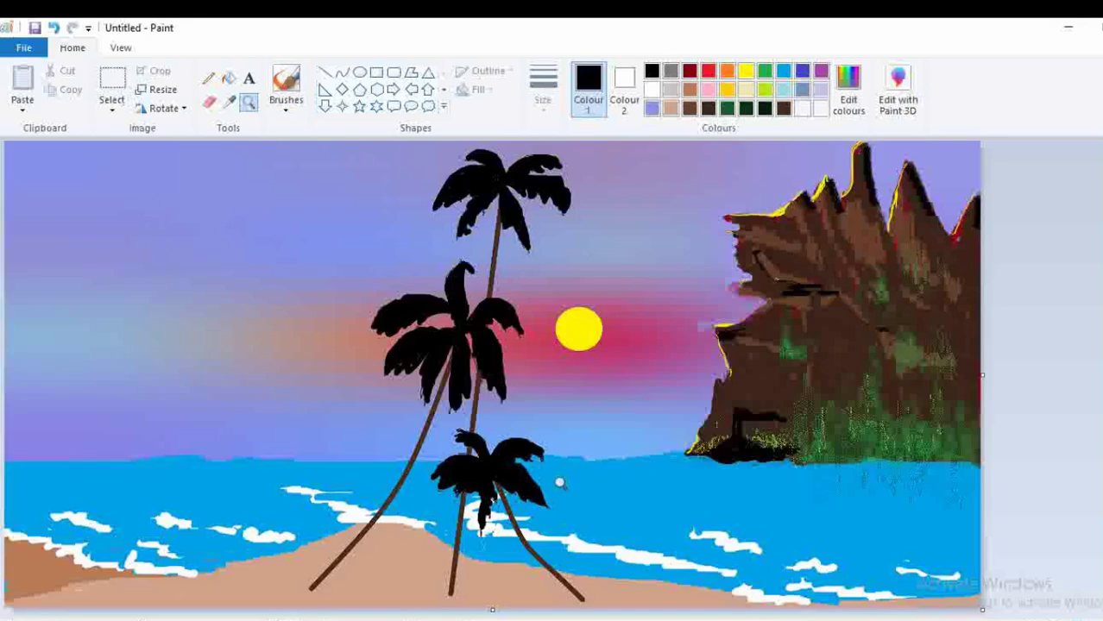
Shade the left trunk and the tall trunk by drawing thick black curves along their length
left_click(359, 71)
left_click(284, 110)
left_click(286, 136)
left_click(342, 72)
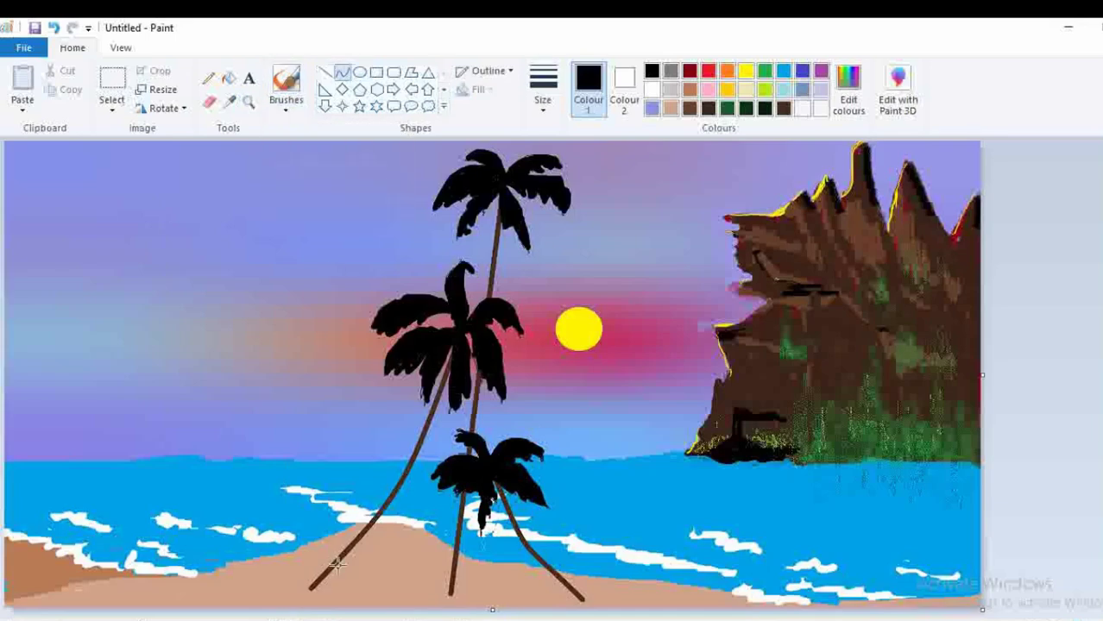
mouse_move(312, 592)
left_mouse_down()
mouse_move(429, 442)
mouse_move(453, 350)
mouse_move(426, 464)
left_mouse_up()
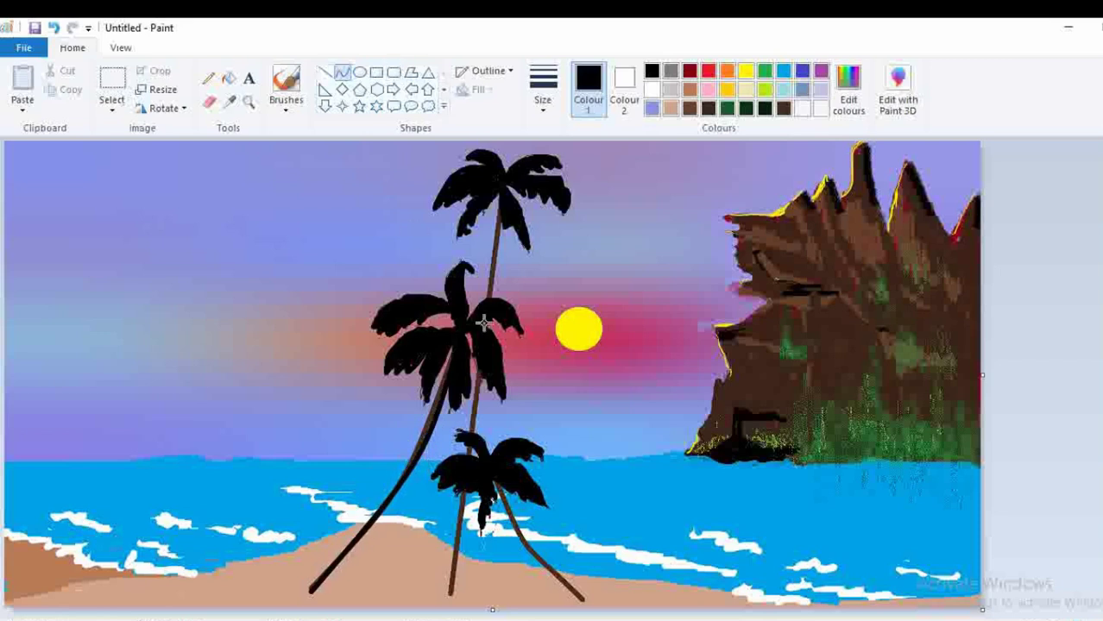
left_click_drag(500, 197, 455, 595)
Shade the short palm's trunk with a black curve bent to follow its shape
left_click(359, 71)
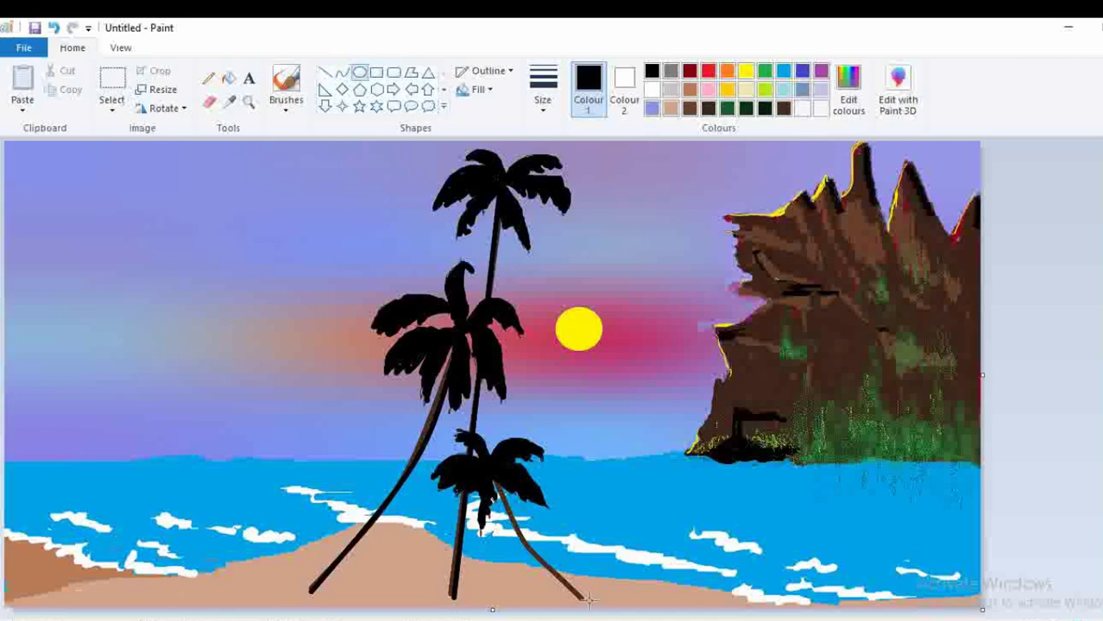
mouse_move(496, 484)
left_mouse_down()
mouse_move(541, 528)
mouse_move(517, 520)
mouse_move(583, 602)
left_mouse_up()
left_click(61, 28)
left_click(343, 71)
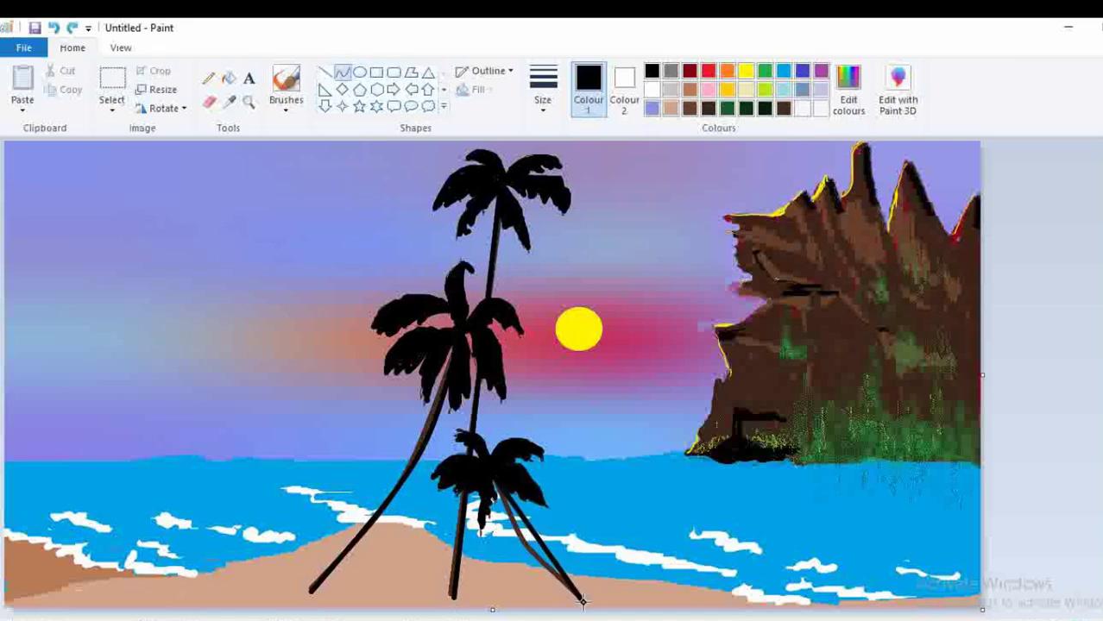
left_click(528, 548)
left_click(358, 74)
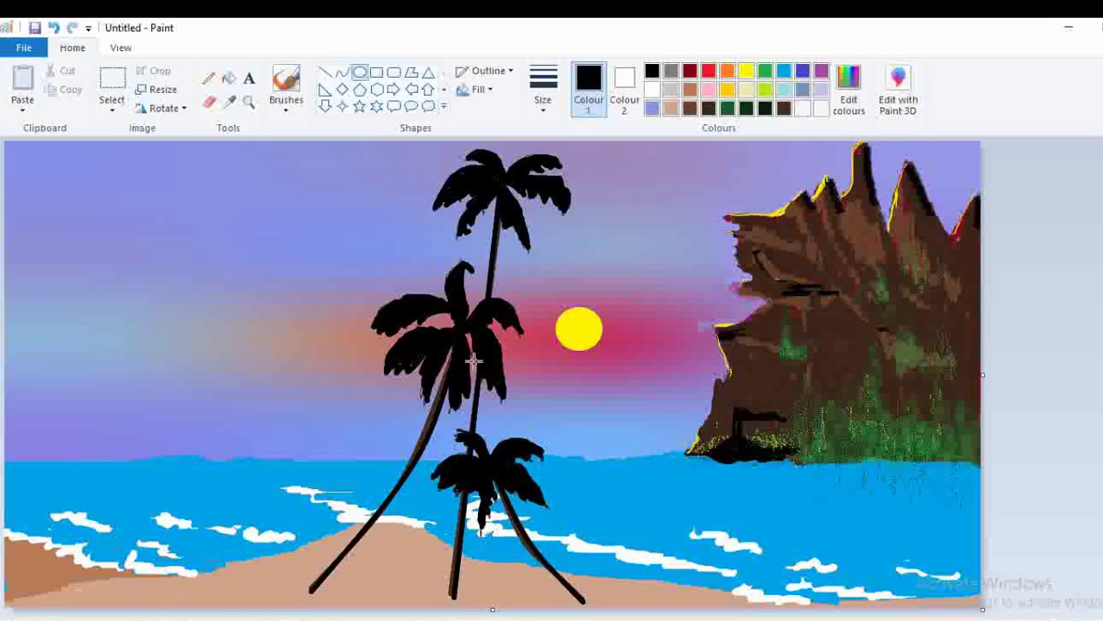
Brush dark brown mounds of soil at the bases of the three palms, extending a strip leftward along the sand
left_click(690, 72)
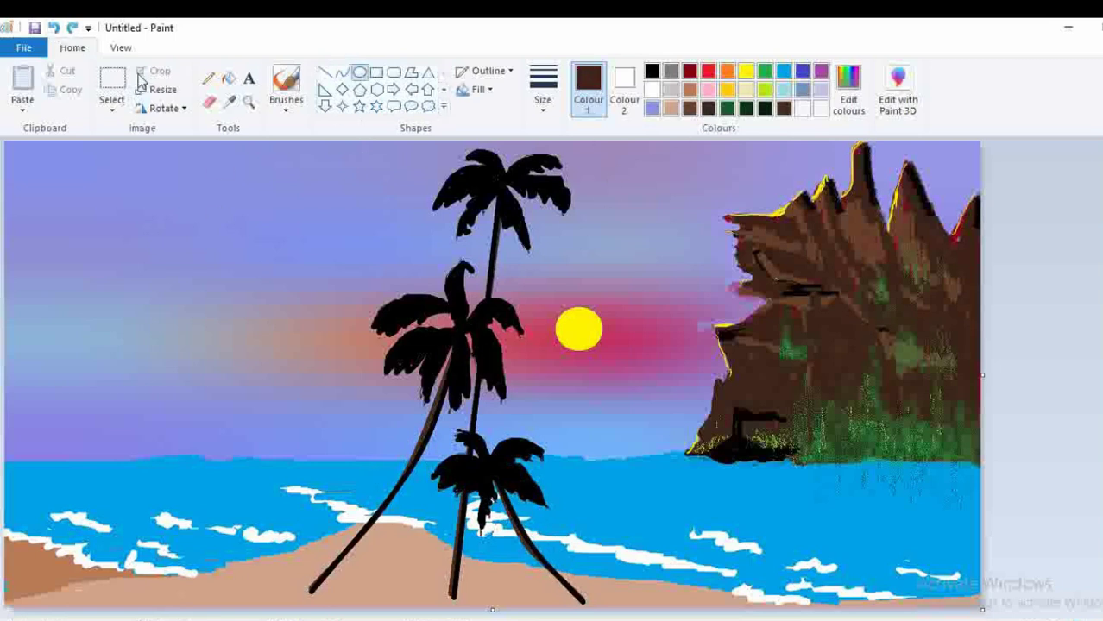
left_click(286, 105)
left_click(286, 136)
left_click_drag(321, 593, 354, 602)
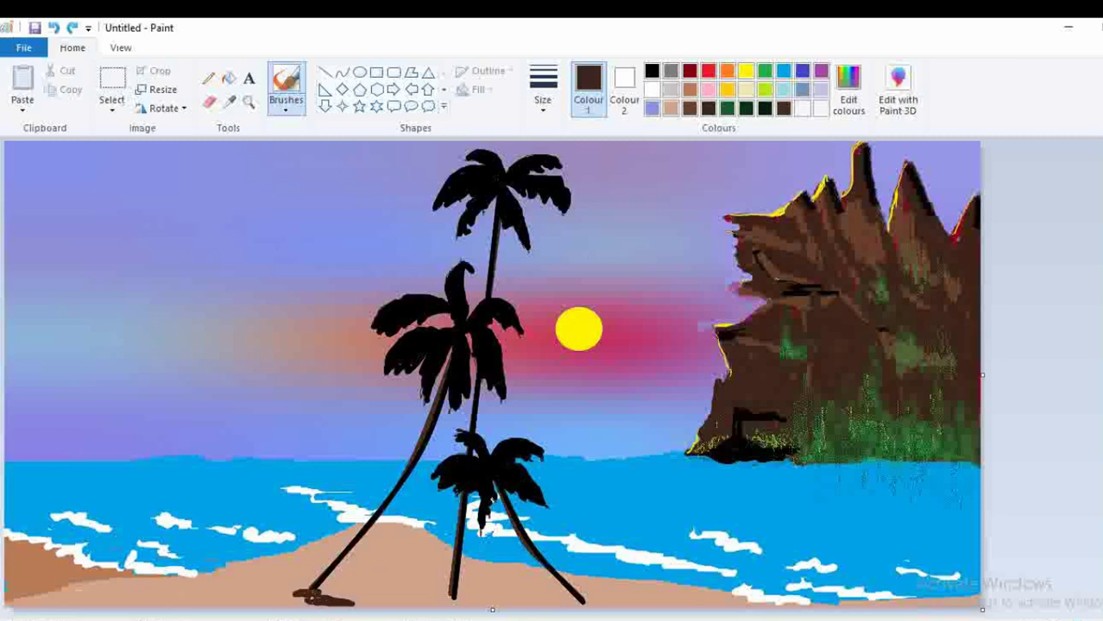
left_click_drag(285, 597, 191, 600)
mouse_move(450, 596)
left_mouse_down()
mouse_move(431, 602)
mouse_move(488, 606)
left_mouse_up()
left_click_drag(548, 604, 614, 605)
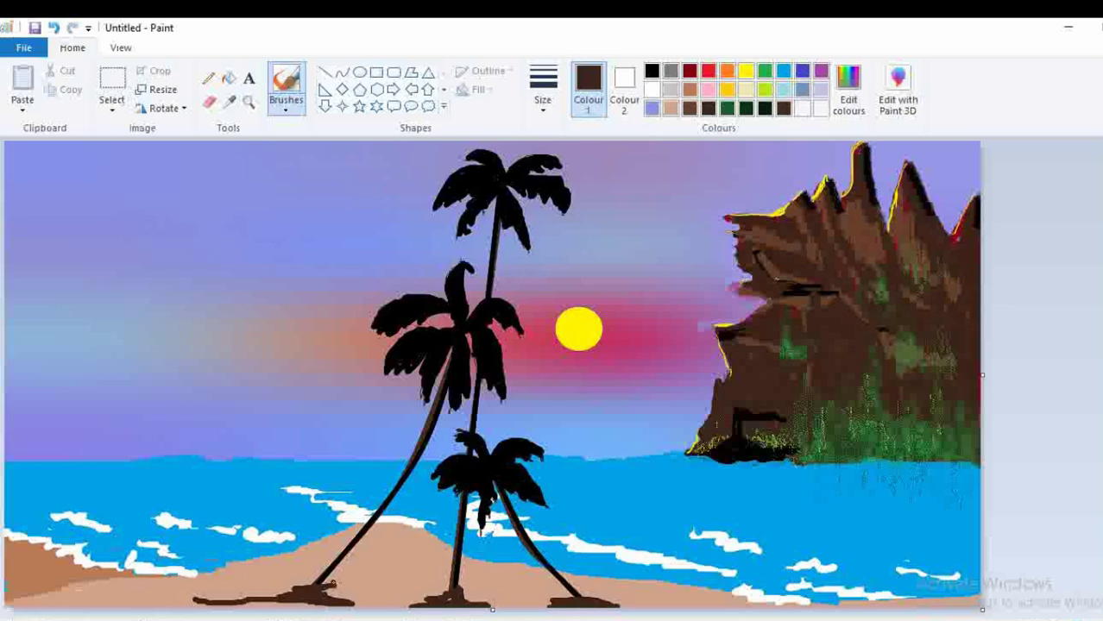
left_click_drag(321, 576, 356, 604)
Add black shading to the soil mounds beneath the palms and along the strip left of them
left_click(652, 71)
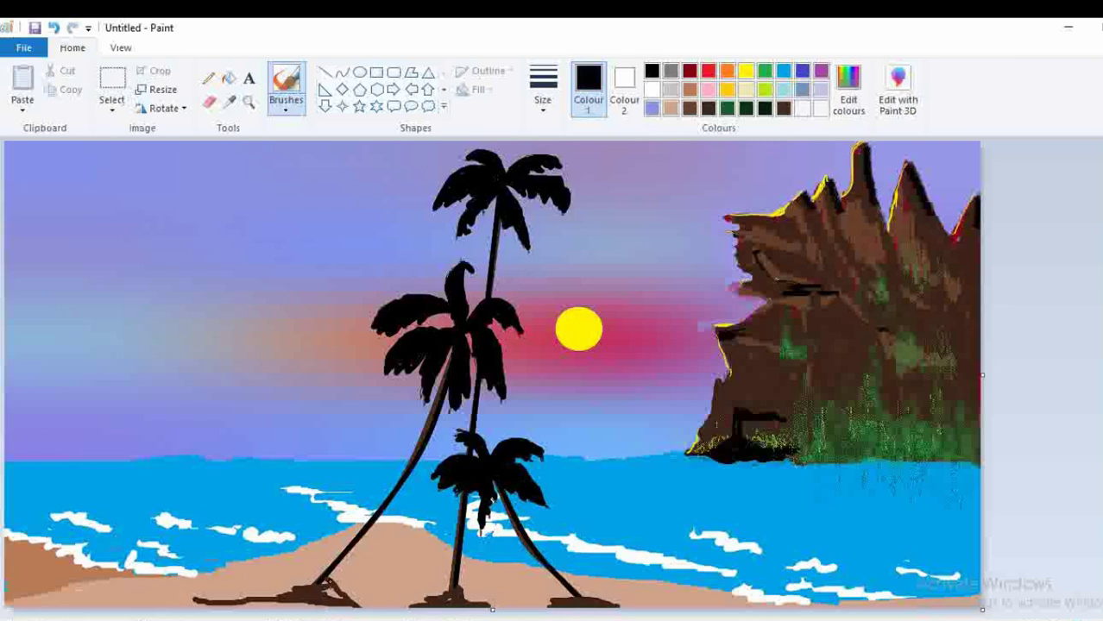
mouse_move(452, 579)
left_mouse_down()
mouse_move(518, 606)
mouse_move(602, 609)
left_mouse_up()
left_click_drag(367, 596, 170, 601)
left_click_drag(293, 602, 331, 610)
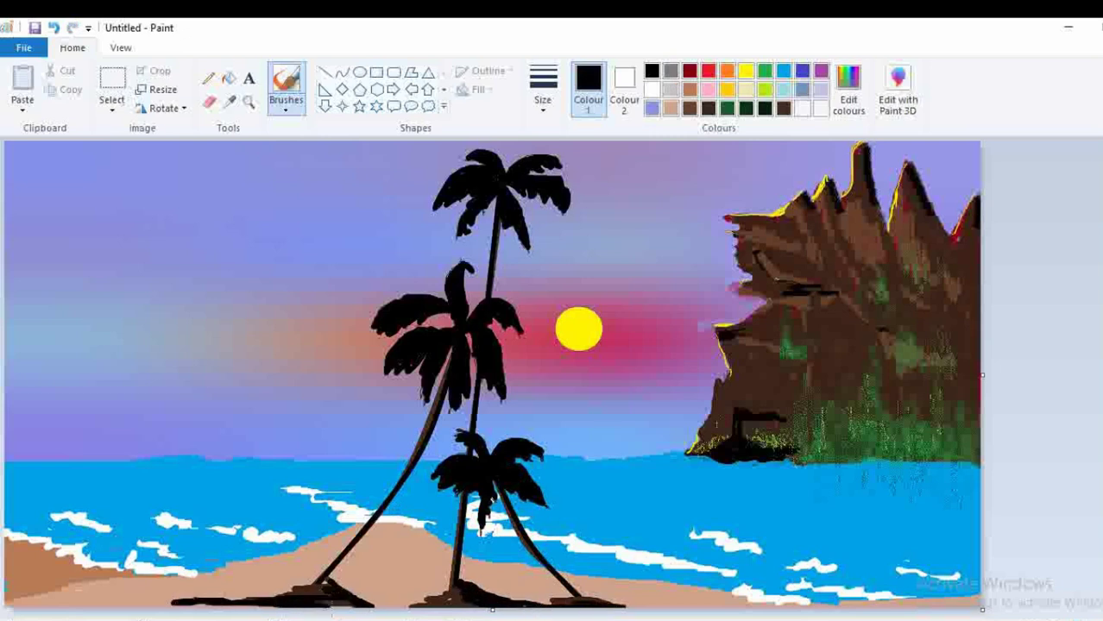
Paint a black ground strip along the bottom edge of the picture from the left side to the right corner
left_click_drag(74, 607, 4, 607)
left_click_drag(95, 606, 212, 604)
left_click_drag(636, 607, 730, 606)
left_click_drag(889, 602, 982, 609)
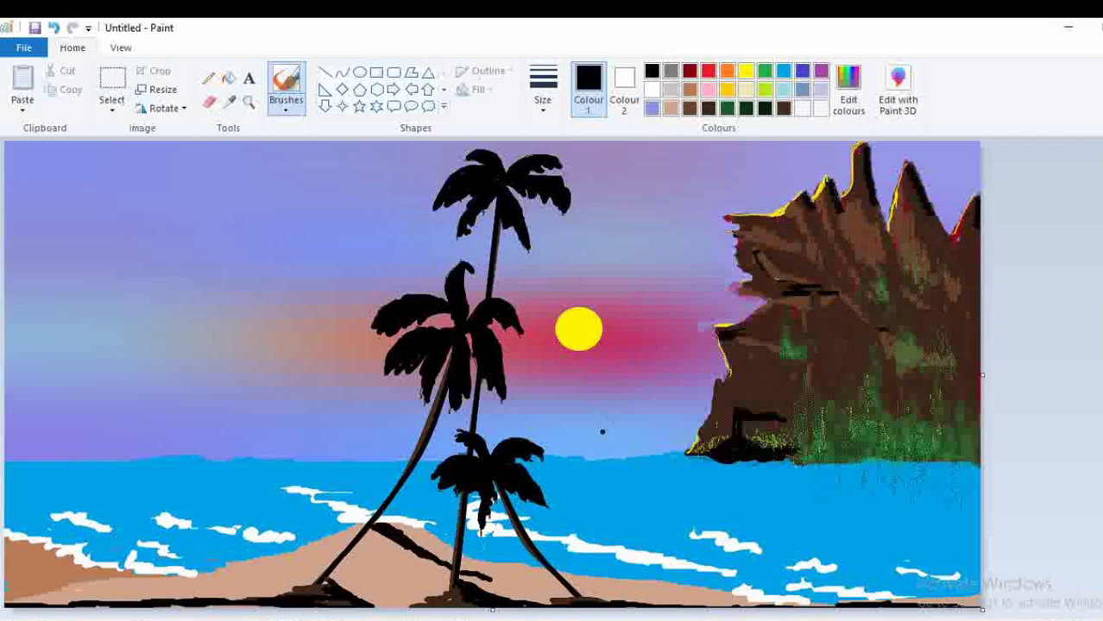
Pick up the sand colour from the shore and paint over part of the black diagonal shadow between the palms to thin it
left_click(230, 102)
left_click(387, 529)
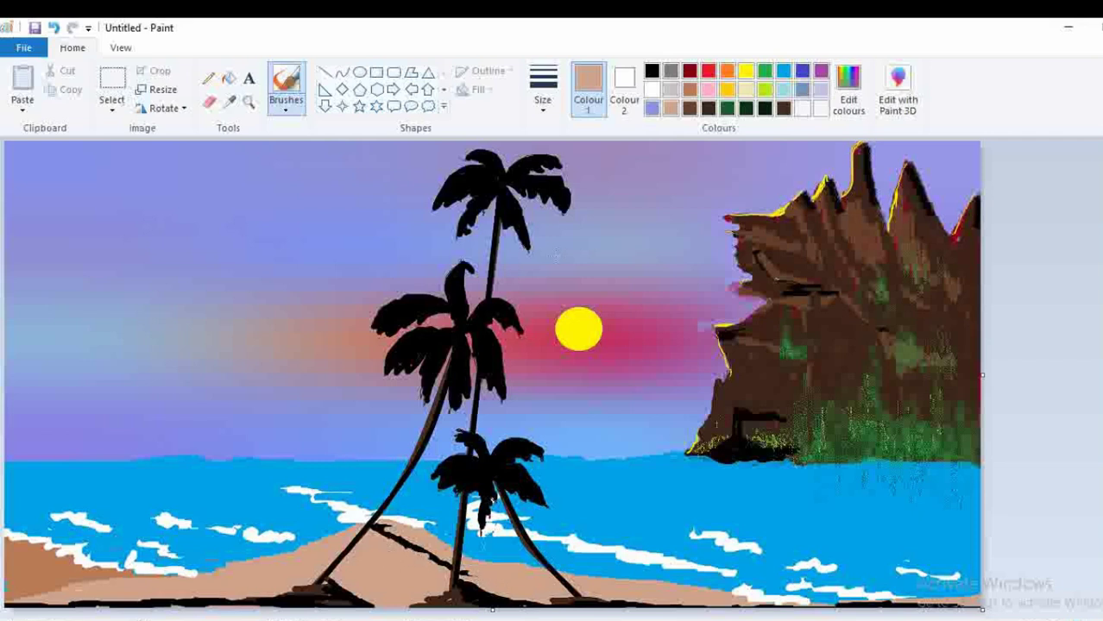
Airbrush brown speckles over the sand between the bases of the two tall palms
left_click(690, 109)
left_click(287, 110)
left_click(386, 152)
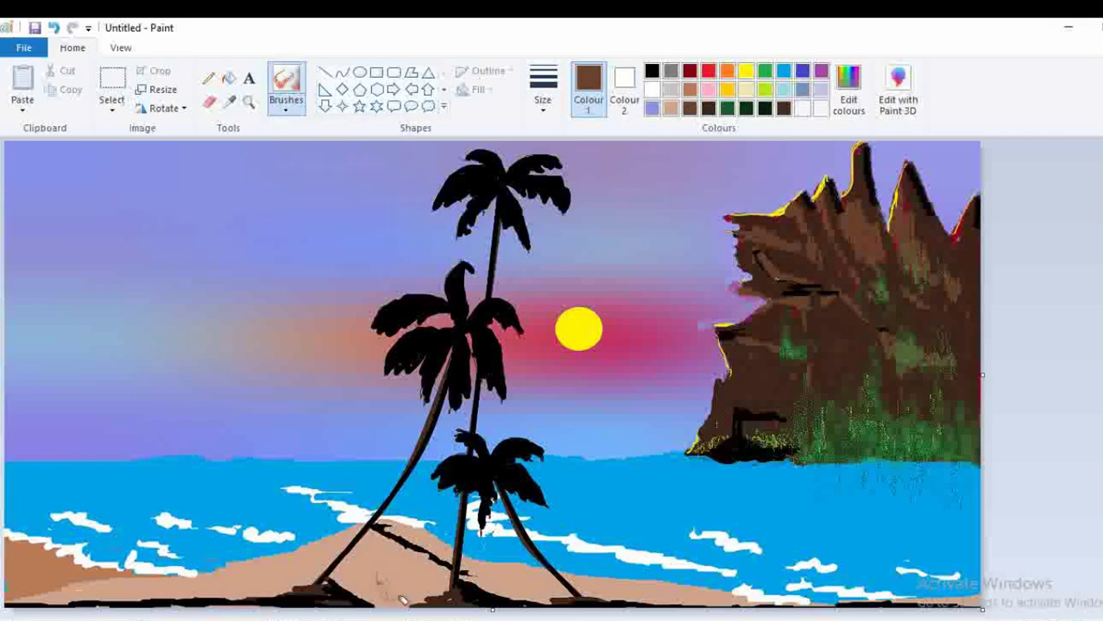
left_click(249, 102)
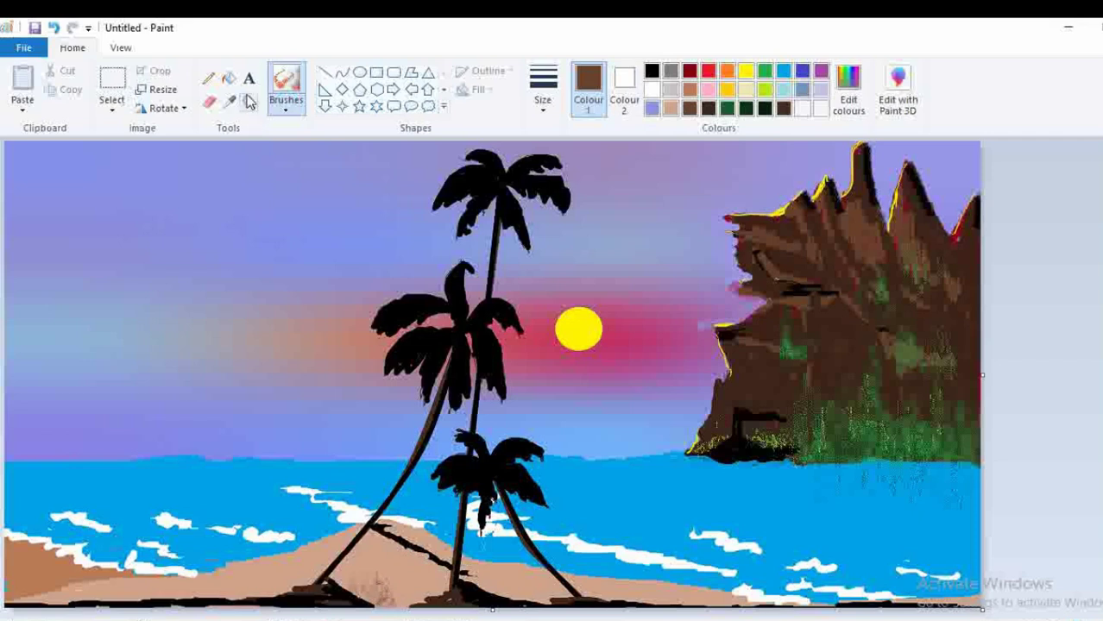
left_click(411, 560)
left_click(287, 107)
left_click(390, 141)
mouse_move(578, 571)
left_mouse_down()
mouse_move(571, 580)
mouse_move(539, 549)
mouse_move(537, 571)
mouse_move(555, 576)
mouse_move(542, 563)
mouse_move(639, 588)
mouse_move(668, 587)
mouse_move(560, 562)
mouse_move(701, 585)
mouse_move(682, 589)
left_mouse_up()
Airbrush brown tufts along the ground strip to the left of the leaning palm's base
left_click(285, 112)
left_click(286, 134)
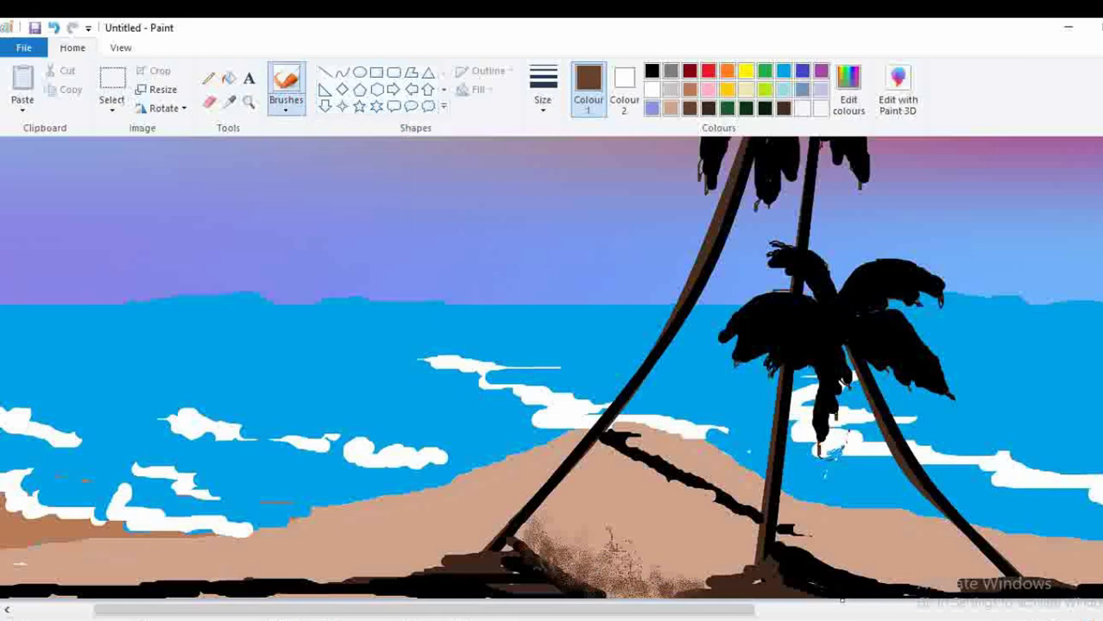
left_click(293, 109)
left_click(390, 138)
mouse_move(392, 573)
left_mouse_down()
mouse_move(328, 573)
mouse_move(350, 568)
mouse_move(335, 551)
mouse_move(397, 552)
mouse_move(373, 566)
mouse_move(383, 573)
mouse_move(391, 562)
mouse_move(435, 579)
mouse_move(418, 557)
mouse_move(409, 568)
mouse_move(437, 564)
mouse_move(360, 576)
mouse_move(231, 576)
left_mouse_up()
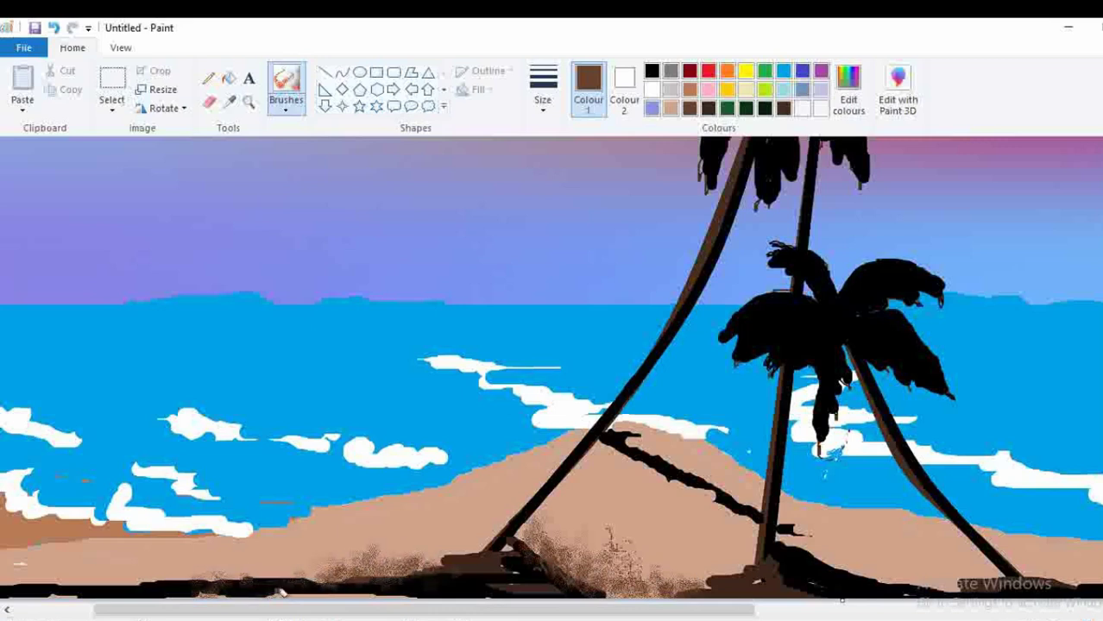
Airbrush black grass-like tufts along the entire ground strip at the bottom of the picture
left_click(654, 74)
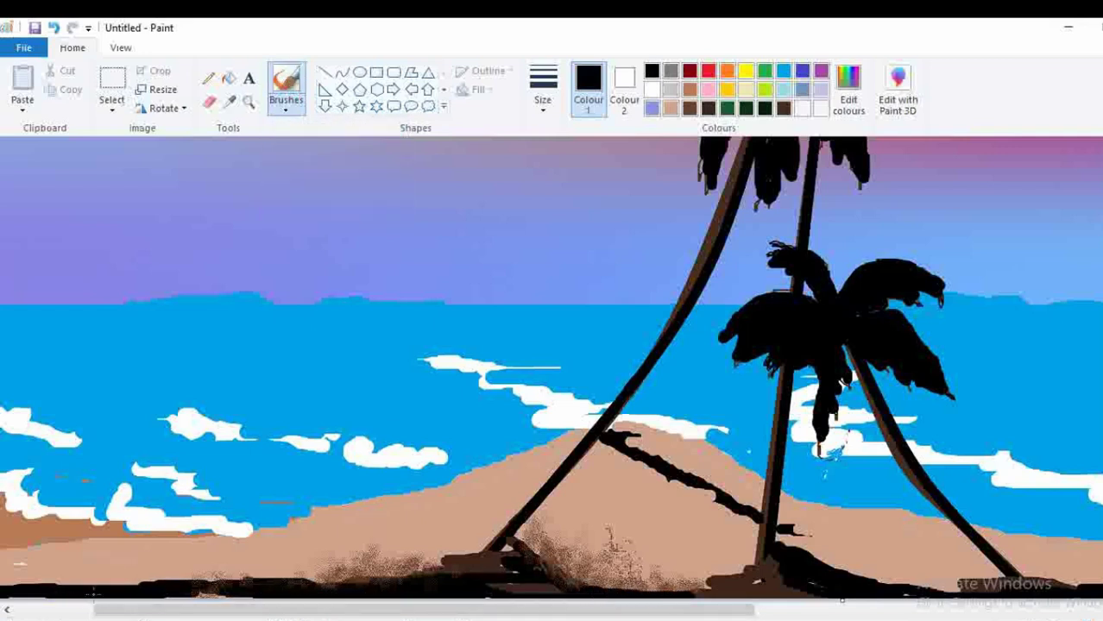
left_click(285, 108)
left_click(388, 146)
mouse_move(77, 578)
left_mouse_down()
mouse_move(15, 568)
mouse_move(38, 565)
mouse_move(19, 582)
mouse_move(32, 571)
mouse_move(18, 561)
mouse_move(8, 579)
mouse_move(88, 577)
mouse_move(77, 575)
mouse_move(85, 561)
mouse_move(111, 563)
mouse_move(91, 577)
mouse_move(105, 572)
mouse_move(21, 578)
mouse_move(52, 587)
mouse_move(110, 574)
mouse_move(133, 584)
mouse_move(116, 579)
mouse_move(127, 562)
mouse_move(145, 576)
mouse_move(41, 580)
mouse_move(6, 567)
mouse_move(47, 577)
mouse_move(153, 563)
mouse_move(143, 584)
mouse_move(156, 574)
mouse_move(134, 572)
mouse_move(145, 583)
mouse_move(158, 573)
mouse_move(154, 584)
mouse_move(164, 579)
mouse_move(148, 569)
mouse_move(178, 576)
mouse_move(162, 565)
mouse_move(171, 577)
mouse_move(184, 562)
mouse_move(202, 575)
mouse_move(198, 548)
mouse_move(216, 574)
mouse_move(264, 570)
mouse_move(221, 576)
left_mouse_up()
mouse_move(131, 583)
left_mouse_down()
mouse_move(265, 567)
mouse_move(268, 578)
mouse_move(281, 576)
mouse_move(278, 561)
mouse_move(283, 576)
mouse_move(273, 572)
mouse_move(312, 573)
mouse_move(281, 576)
mouse_move(325, 574)
mouse_move(309, 571)
mouse_move(319, 586)
mouse_move(350, 569)
left_mouse_up()
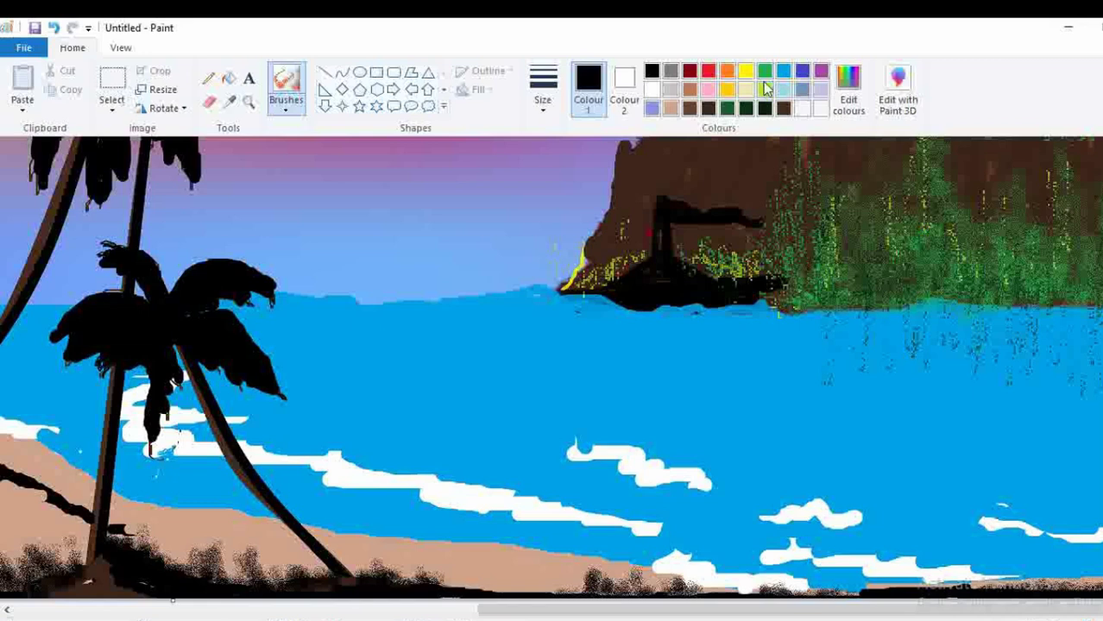
Airbrush green foliage among the black tufts along the ground, out to the picture's left edge
left_click(765, 71)
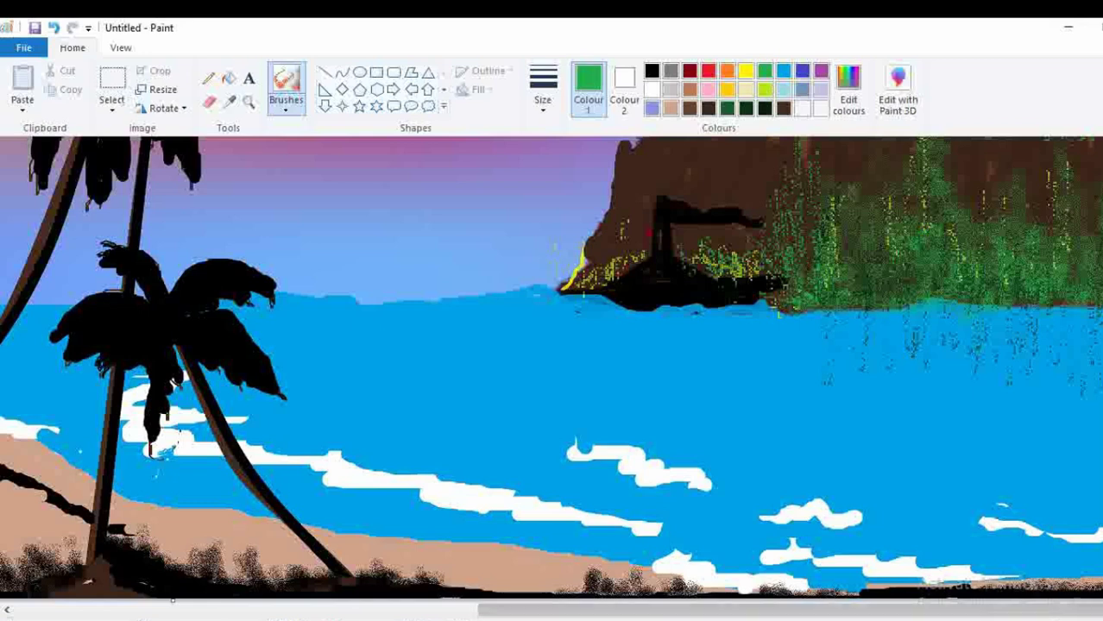
left_click_drag(916, 587, 877, 589)
left_click_drag(698, 612, 539, 614)
mouse_move(509, 577)
left_mouse_down()
mouse_move(483, 575)
mouse_move(729, 590)
left_mouse_up()
mouse_move(339, 569)
left_mouse_down()
mouse_move(209, 579)
mouse_move(233, 561)
mouse_move(213, 577)
mouse_move(130, 549)
mouse_move(110, 549)
mouse_move(90, 573)
mouse_move(158, 583)
left_mouse_up()
left_click_drag(347, 610, 188, 609)
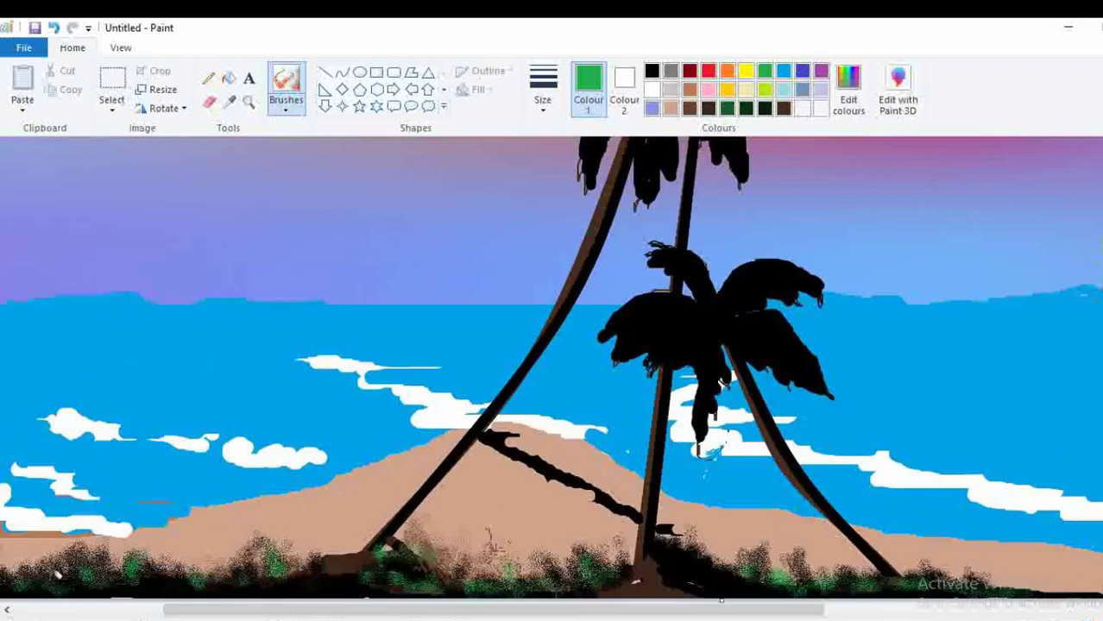
mouse_move(185, 608)
left_mouse_down()
mouse_move(45, 610)
mouse_move(122, 587)
mouse_move(108, 574)
mouse_move(97, 587)
mouse_move(52, 572)
mouse_move(13, 580)
left_mouse_up()
mouse_move(85, 570)
left_mouse_down()
mouse_move(119, 589)
mouse_move(37, 584)
mouse_move(59, 581)
mouse_move(48, 579)
mouse_move(49, 590)
mouse_move(19, 591)
mouse_move(71, 591)
mouse_move(77, 581)
mouse_move(113, 591)
mouse_move(95, 584)
mouse_move(113, 526)
mouse_move(136, 548)
mouse_move(151, 540)
mouse_move(178, 576)
mouse_move(270, 589)
mouse_move(378, 575)
mouse_move(396, 593)
mouse_move(425, 595)
mouse_move(385, 594)
mouse_move(664, 581)
left_mouse_up()
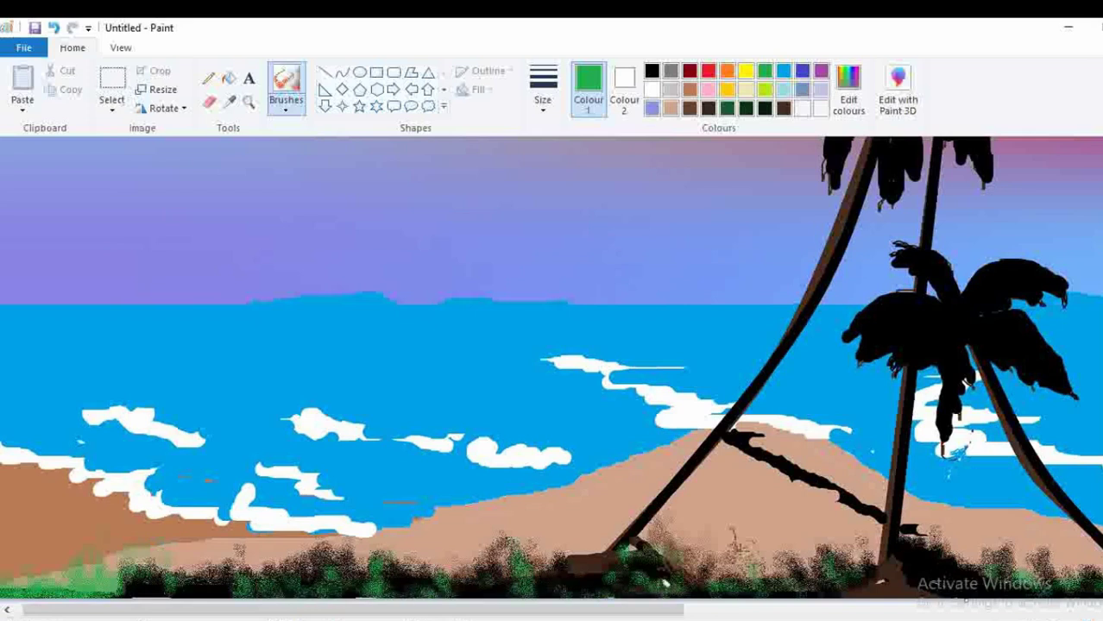
Airbrush gold speckles over the brown sand at the picture's left edge
left_click(726, 90)
mouse_move(32, 544)
left_mouse_down()
mouse_move(35, 523)
mouse_move(7, 578)
mouse_move(12, 494)
mouse_move(102, 510)
mouse_move(88, 556)
mouse_move(7, 480)
left_mouse_up()
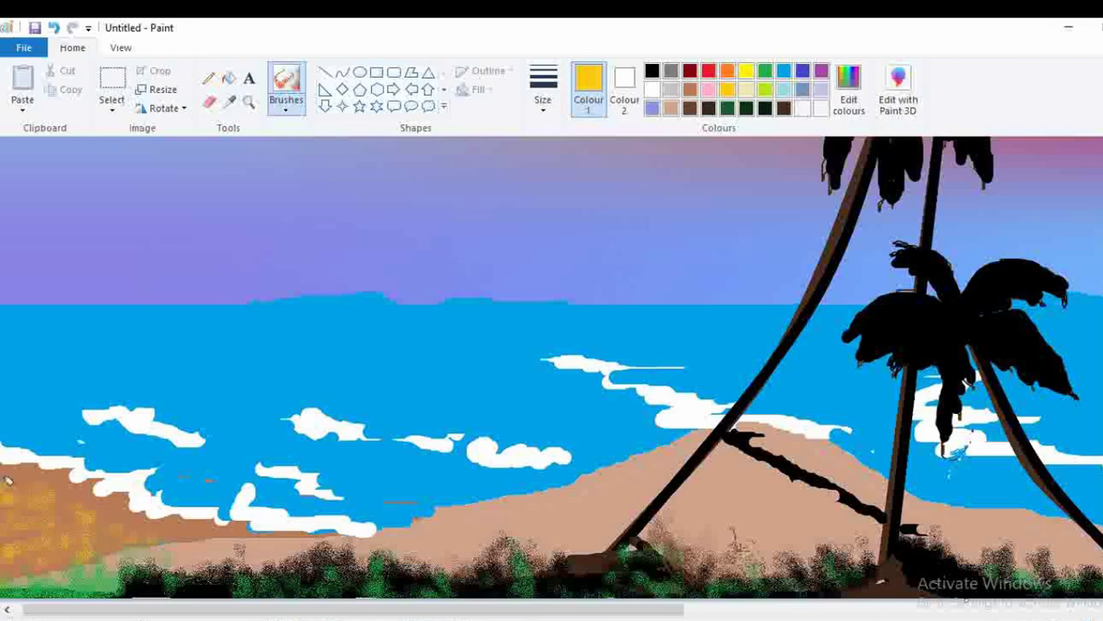
Paint a white foam streak with the regular brush across the gold-speckled sand at the left edge
left_click(656, 93)
left_click(9, 517)
left_click(282, 107)
left_click(286, 135)
left_click_drag(7, 491, 130, 527)
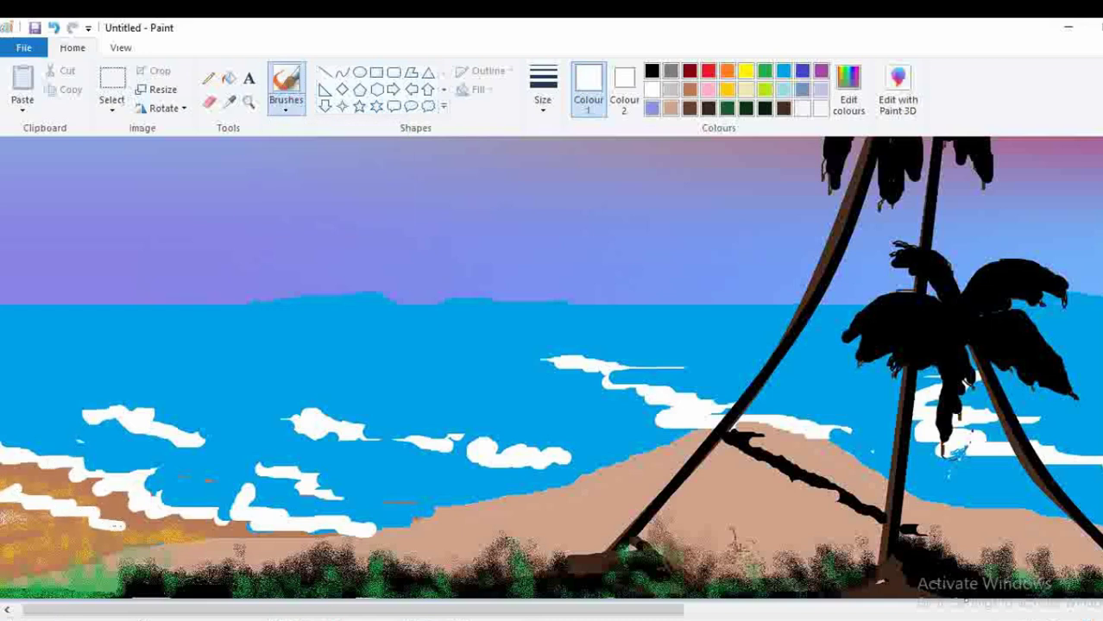
Paint and airbrush gold over the new white foam streak to blend it into the sand
left_click(726, 90)
mouse_move(43, 499)
left_mouse_down()
mouse_move(13, 497)
mouse_move(50, 497)
left_mouse_up()
left_click(286, 109)
left_click(386, 168)
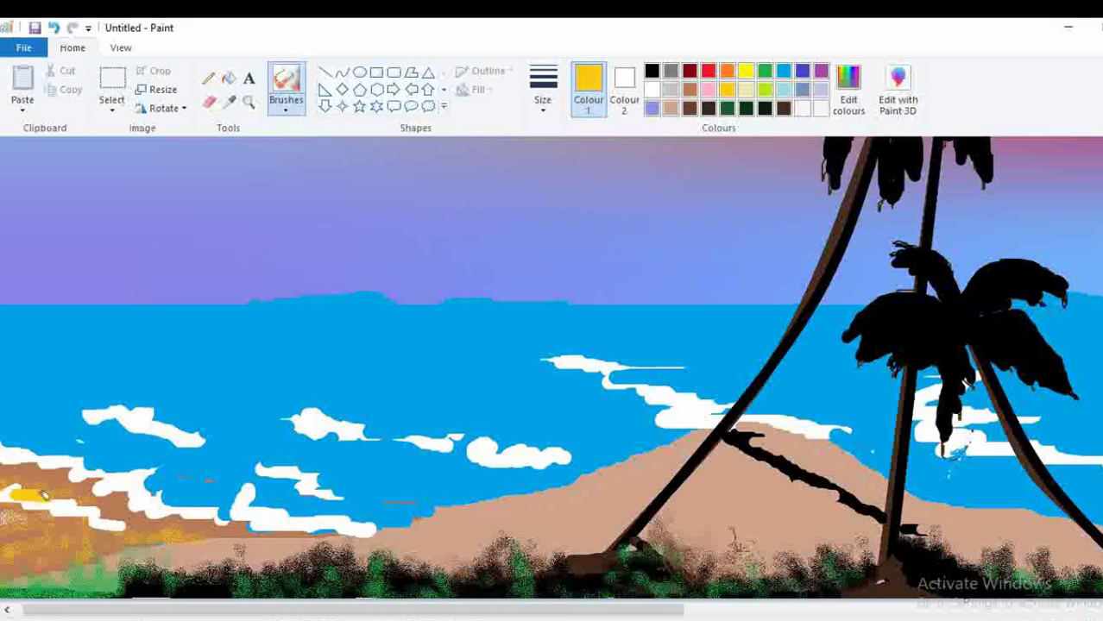
mouse_move(49, 494)
left_mouse_down()
mouse_move(82, 500)
mouse_move(24, 496)
mouse_move(50, 479)
mouse_move(17, 476)
mouse_move(28, 484)
mouse_move(17, 488)
mouse_move(78, 512)
mouse_move(100, 508)
mouse_move(92, 491)
mouse_move(130, 522)
mouse_move(118, 525)
mouse_move(142, 527)
mouse_move(105, 507)
mouse_move(148, 530)
mouse_move(202, 528)
mouse_move(69, 531)
left_mouse_up()
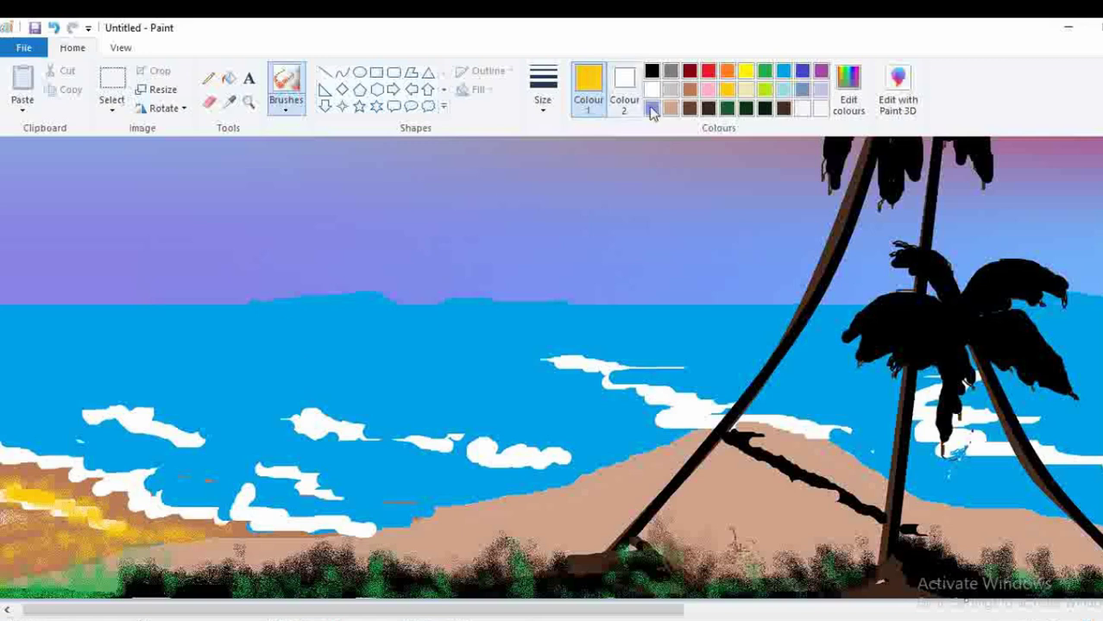
Airbrush turquoise speckles along the gold-tinted foam streak and down the adjoining sand
left_click(781, 73)
mouse_move(27, 492)
left_mouse_down()
mouse_move(87, 497)
mouse_move(183, 530)
left_mouse_up()
left_click_drag(27, 485, 12, 482)
mouse_move(112, 506)
left_mouse_down()
mouse_move(157, 524)
mouse_move(241, 531)
mouse_move(135, 520)
mouse_move(49, 487)
mouse_move(210, 556)
left_mouse_up()
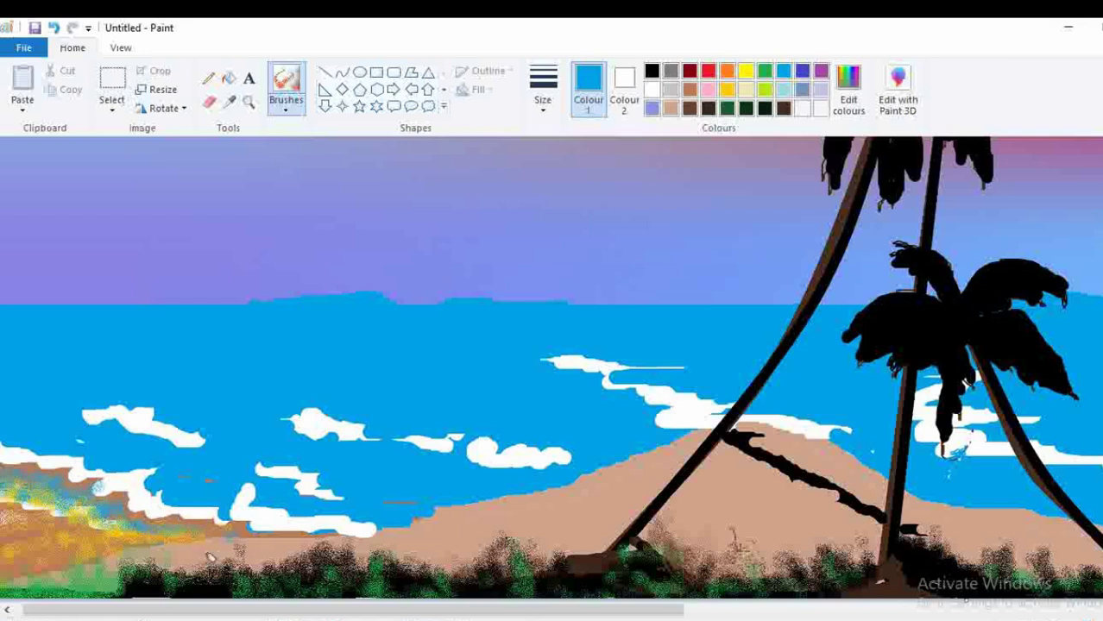